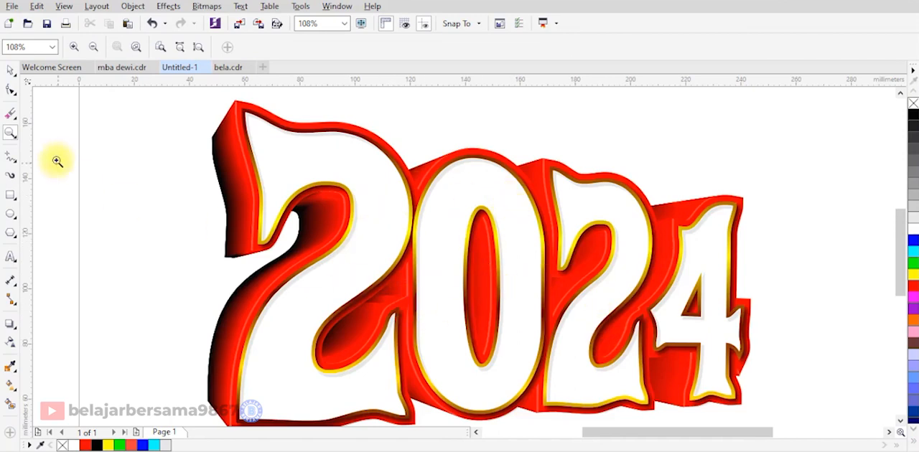
Add a second page to the document and place the artistic text "2024" on it.
left_click(11, 71)
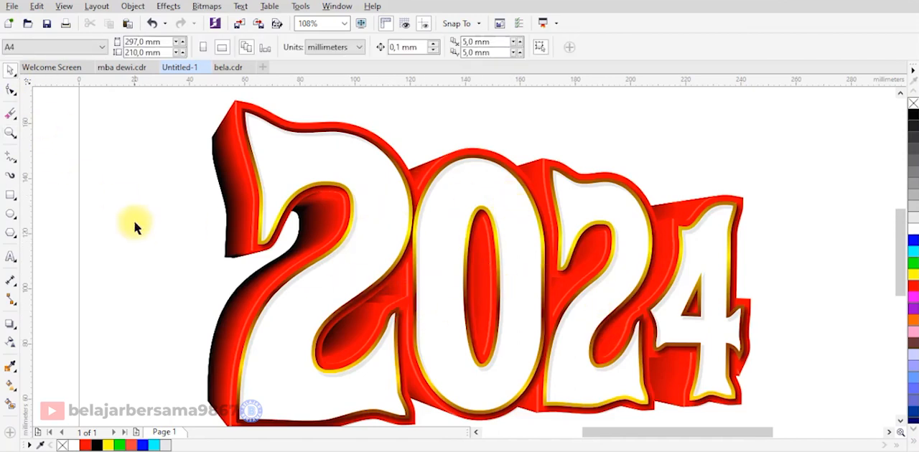
left_click(137, 433)
left_click(10, 258)
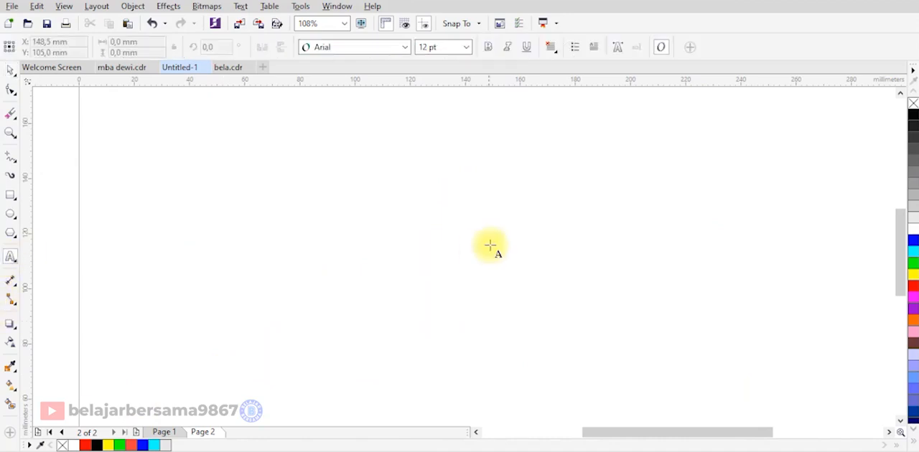
left_click(492, 244)
type("2024")
key("Escape")
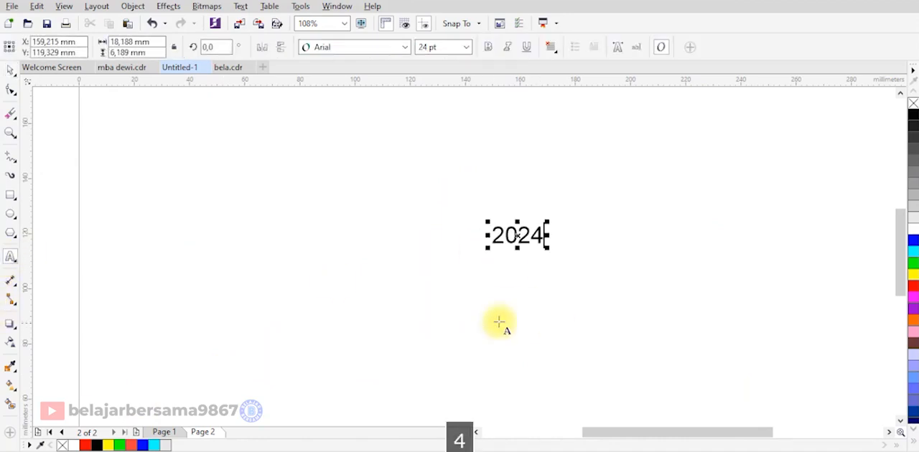
Set the 2024 text in the akaPosse font and enlarge it to about 161 mm wide.
left_click(11, 70)
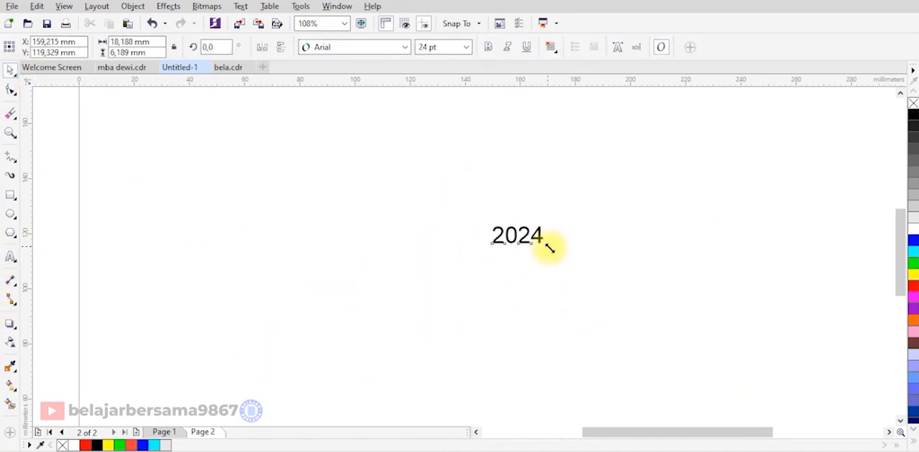
left_click_drag(549, 248, 721, 355)
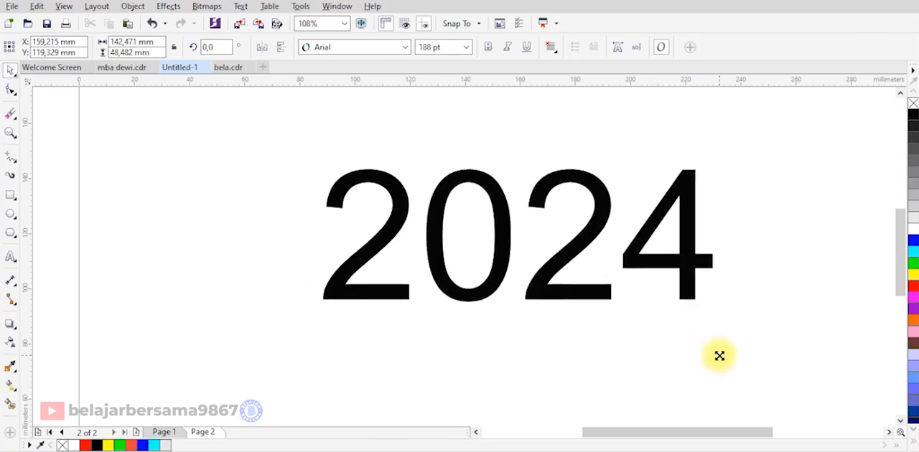
left_click(395, 53)
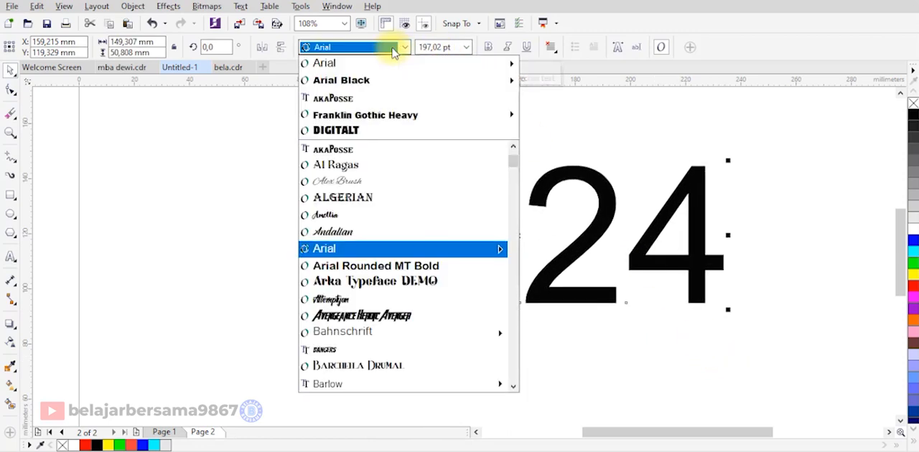
left_click(384, 101)
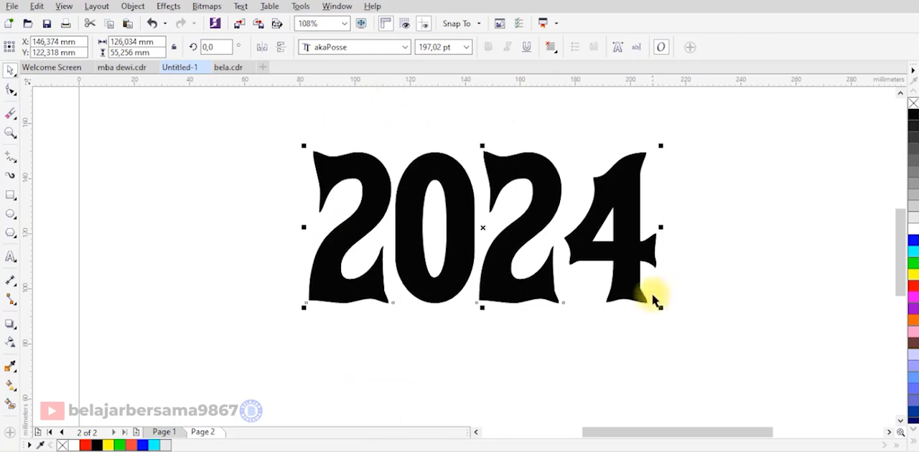
left_click_drag(662, 310, 723, 344)
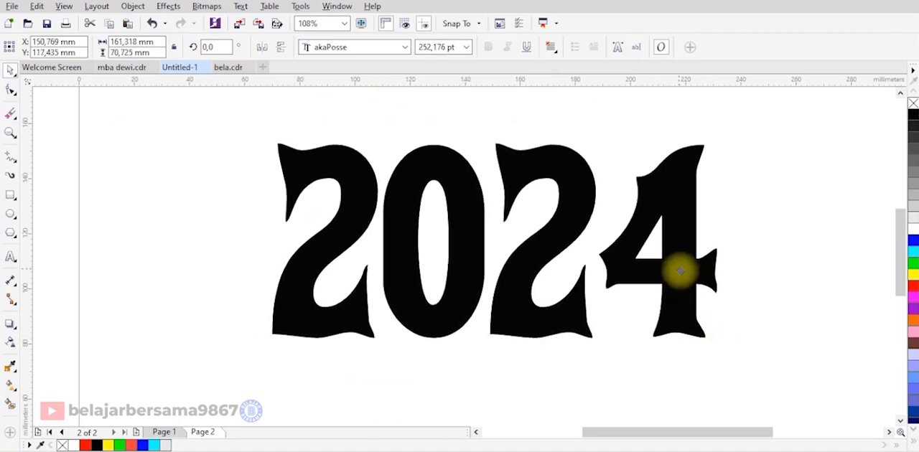
Add a perspective effect to the 2024 text and taper it toward the 4 by moving both right-hand corners inward.
left_click(177, 9)
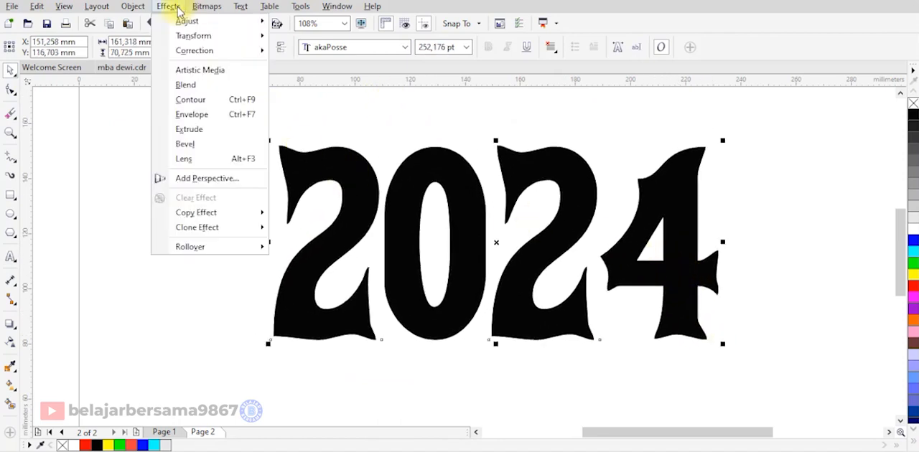
left_click(202, 180)
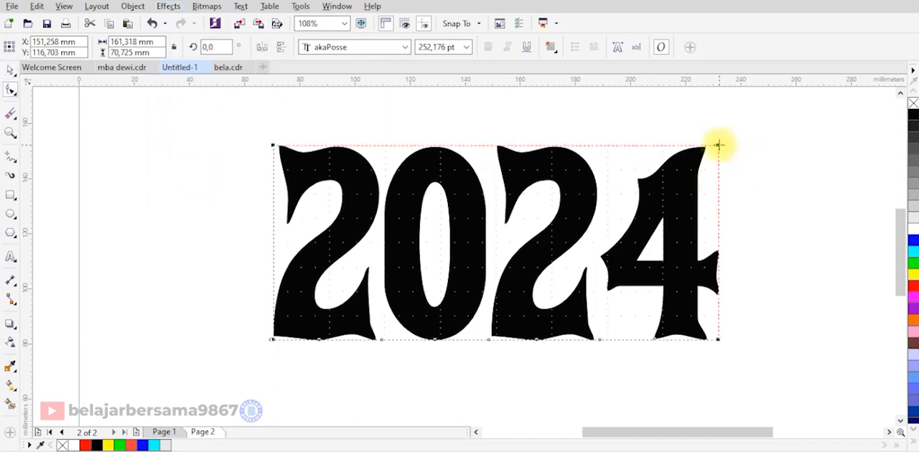
left_click_drag(720, 158, 723, 214)
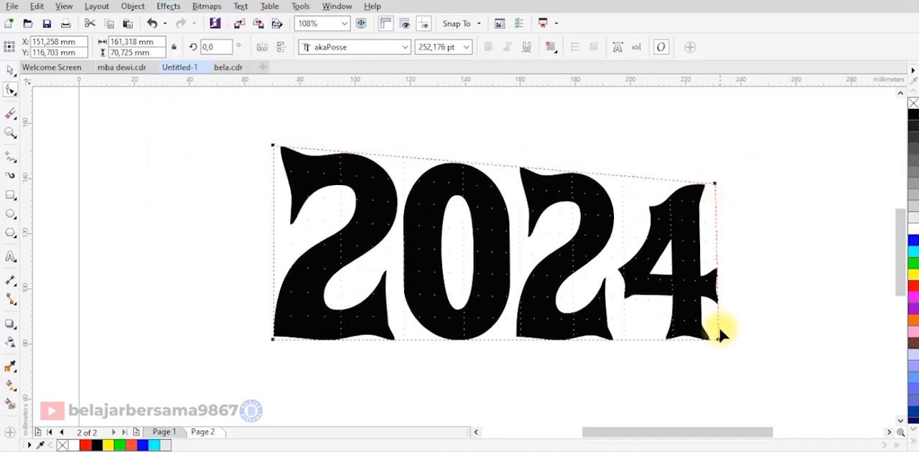
left_click_drag(717, 305, 717, 306)
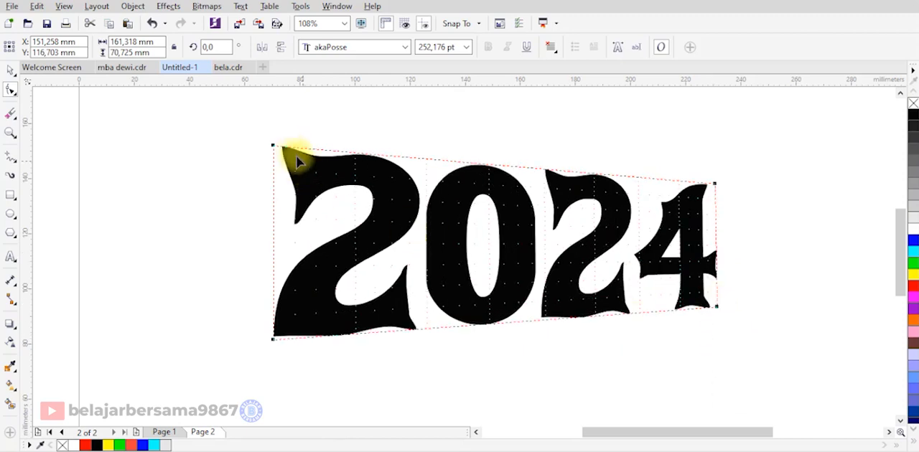
Narrow the perspective shape by moving its left corners toward the centre, and fine-tune the right corners for a steeper taper.
left_click_drag(271, 143, 346, 141)
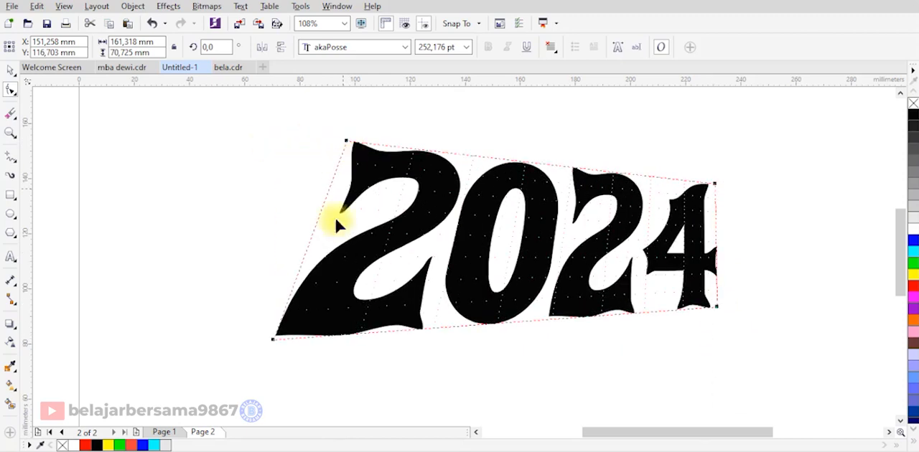
left_click_drag(274, 338, 367, 340)
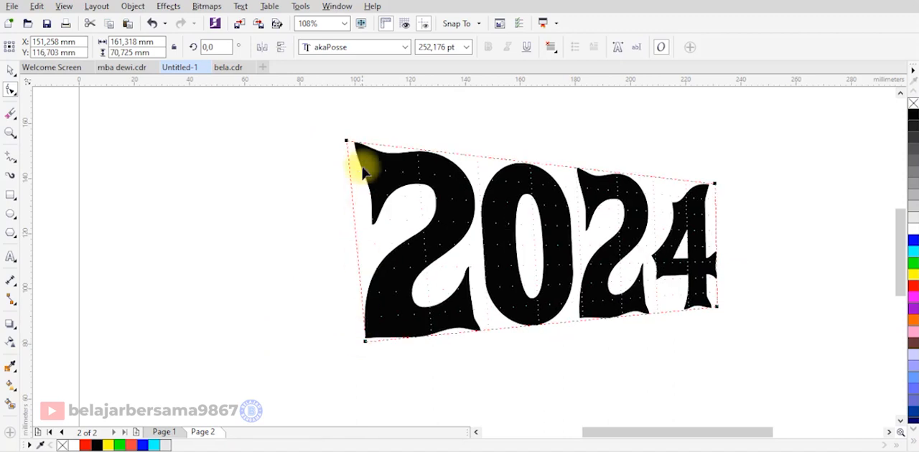
left_click_drag(346, 141, 360, 141)
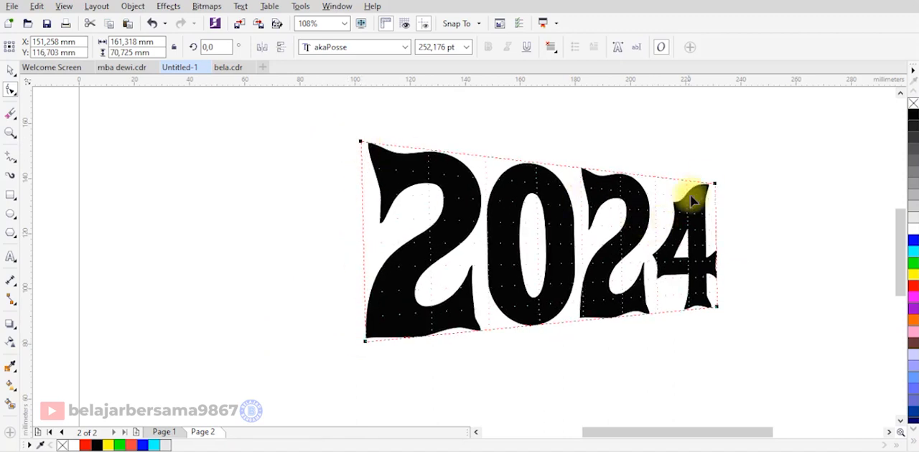
left_click_drag(716, 185, 714, 201)
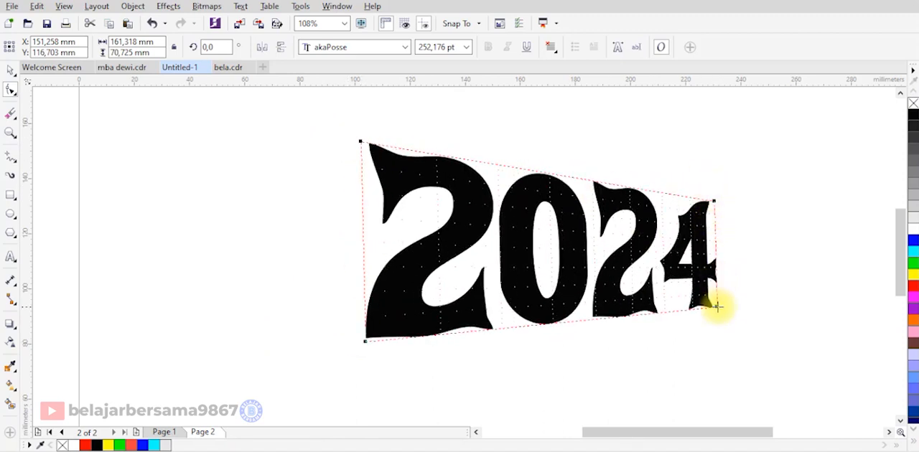
left_click_drag(717, 307, 708, 303)
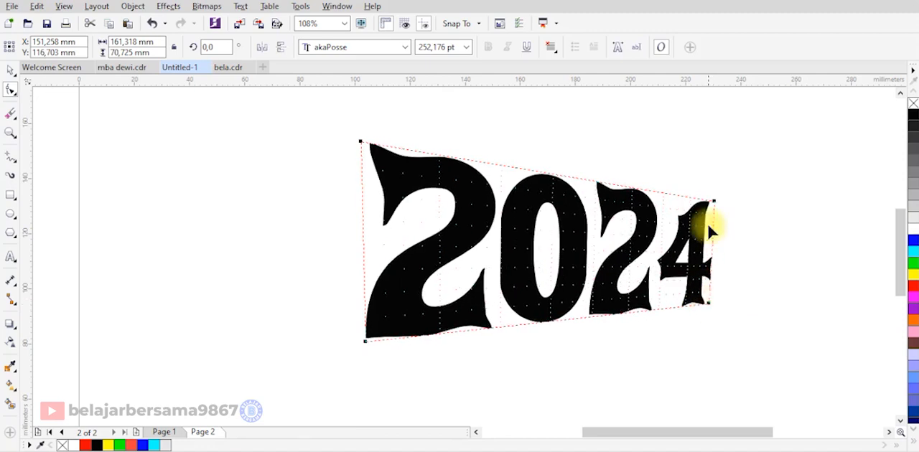
left_click_drag(713, 201, 703, 202)
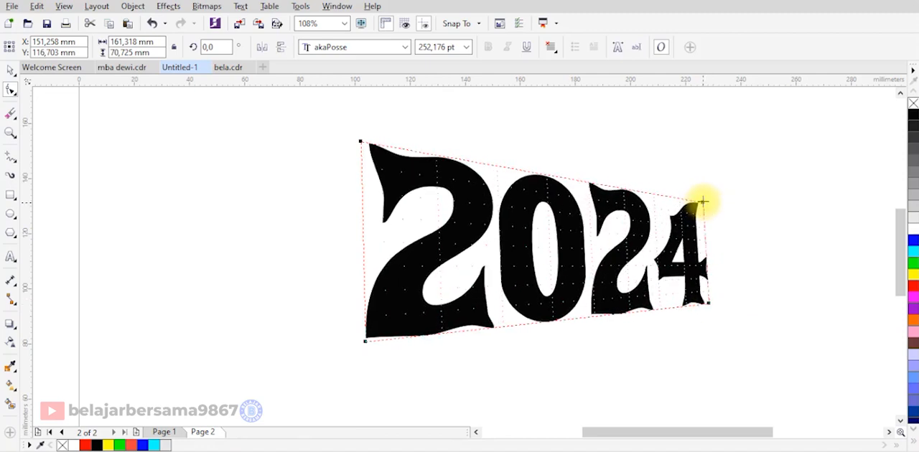
left_click_drag(707, 303, 706, 303)
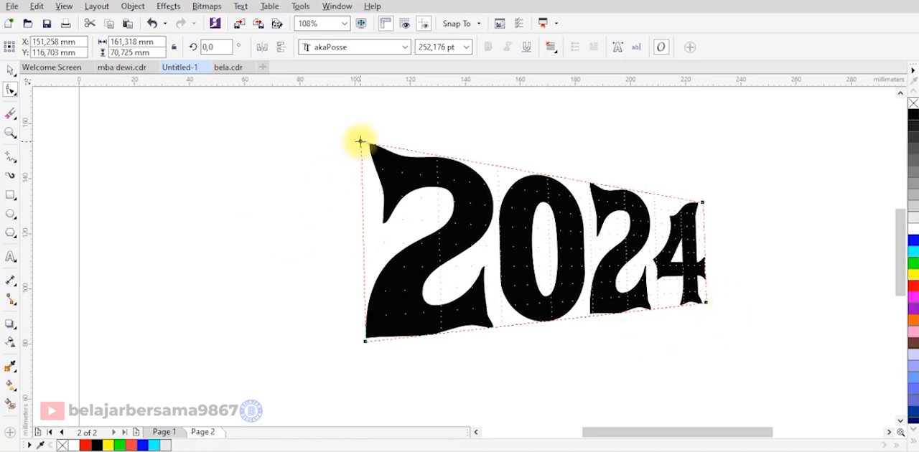
Add a single-step outside contour to the 2024 text with an offset of about 2.6 mm.
left_click(10, 70)
left_click(273, 160)
left_click(462, 188)
scroll(392, 158, "up", 3)
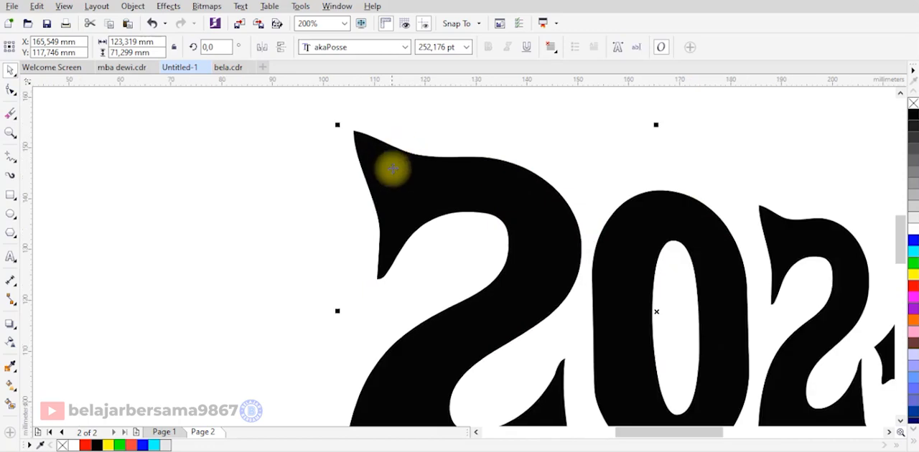
left_click(18, 328)
left_click(28, 336)
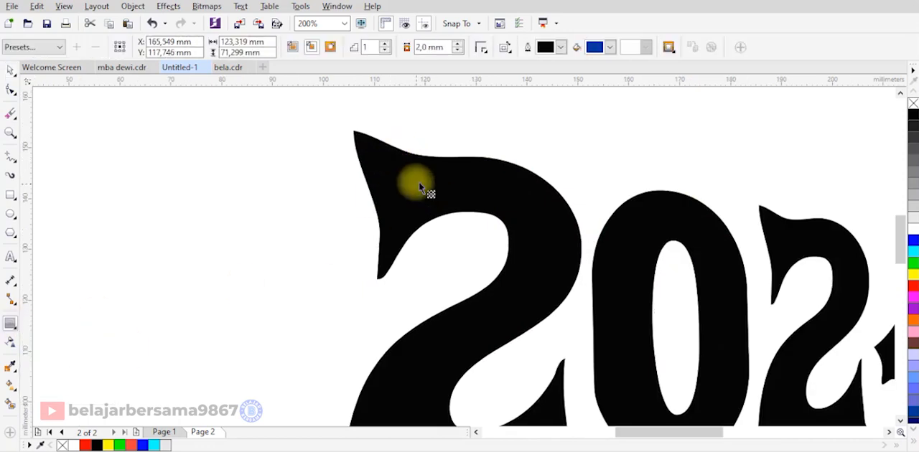
left_click_drag(367, 149, 330, 115)
scroll(550, 211, "down", 2)
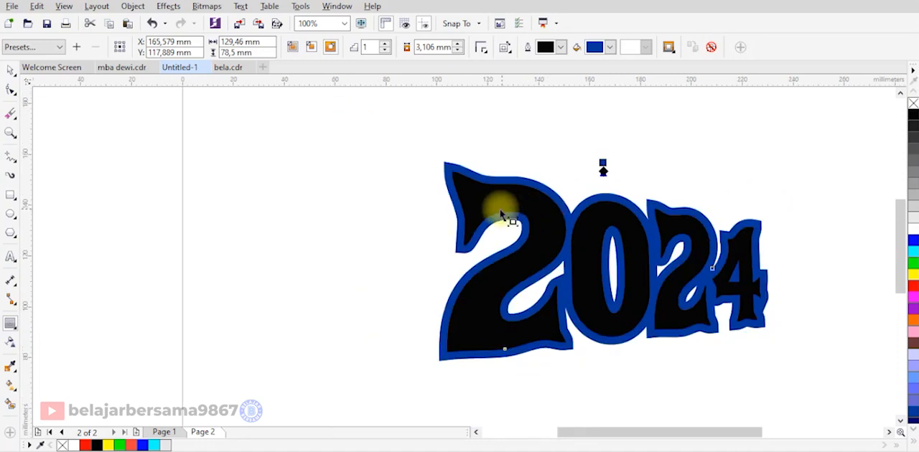
scroll(464, 172, "up", 1)
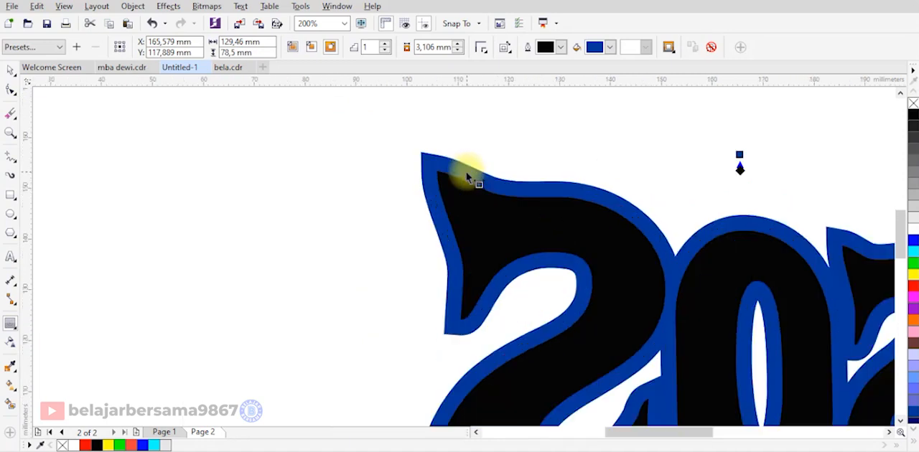
left_click_drag(740, 162, 707, 171)
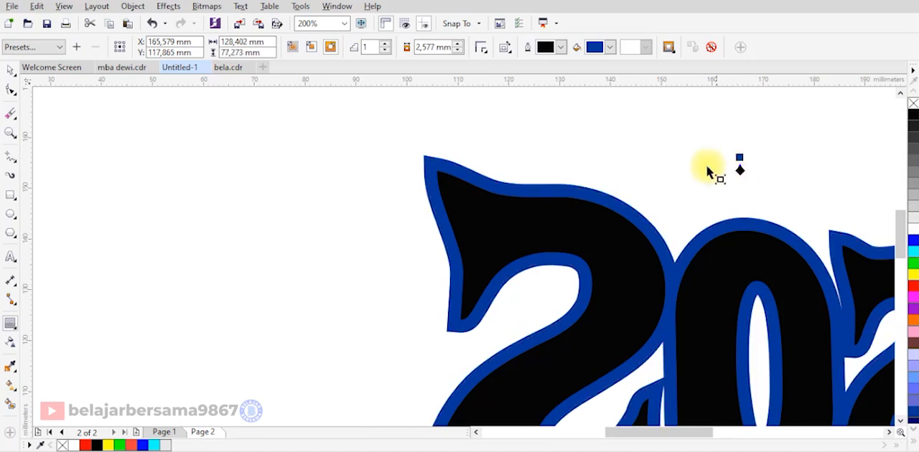
Break the contour apart from the 2024 text so both are separate objects.
right_click(542, 197)
left_click(570, 201)
key("space")
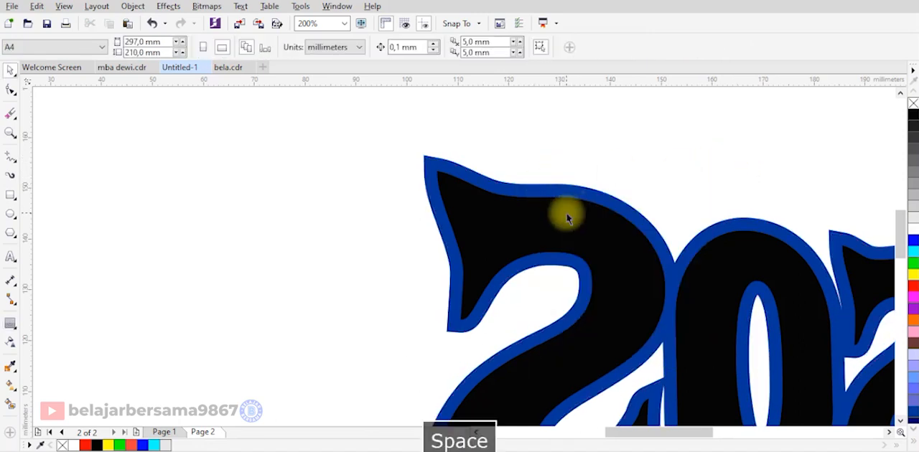
Fill the 2024 text with white and the separated contour shape behind it with red.
left_click(565, 211)
left_click(913, 242)
left_click(800, 232)
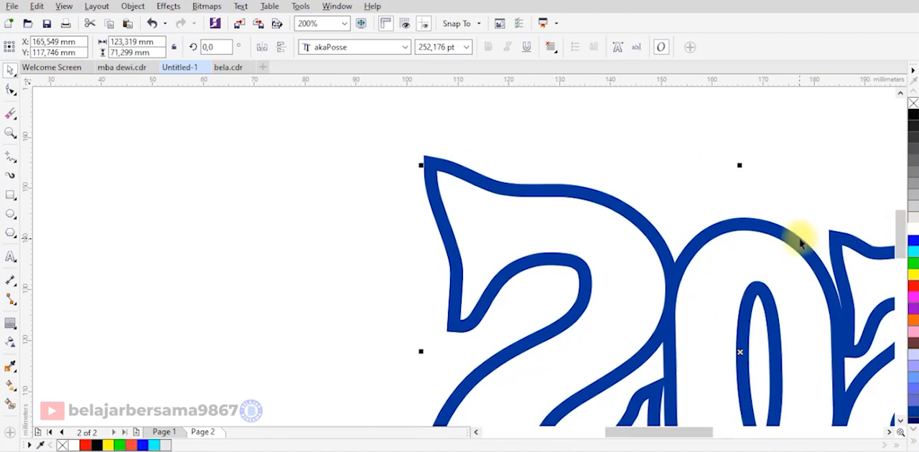
left_click(914, 286)
scroll(593, 164, "down", 1)
left_click(593, 164)
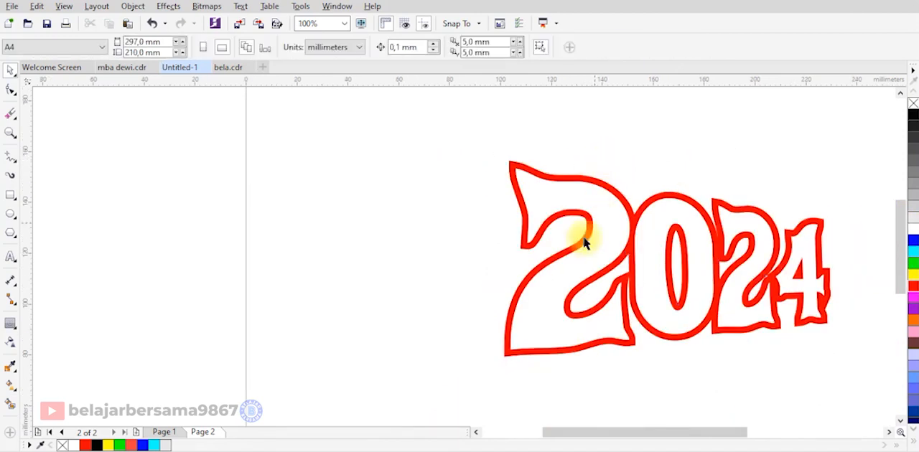
Extrude the red contour shape toward the left with depth 20 and the vanishing point about 94 mm left of centre.
scroll(535, 272, "up", 1)
left_click(518, 219)
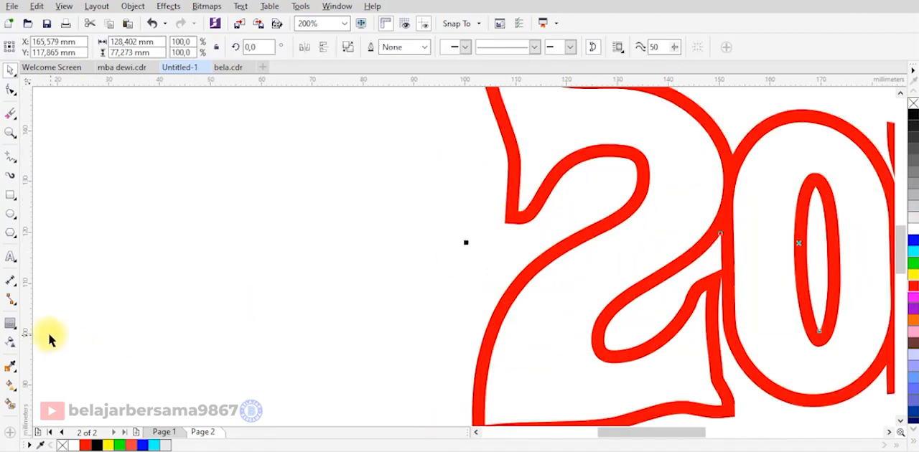
left_click(14, 330)
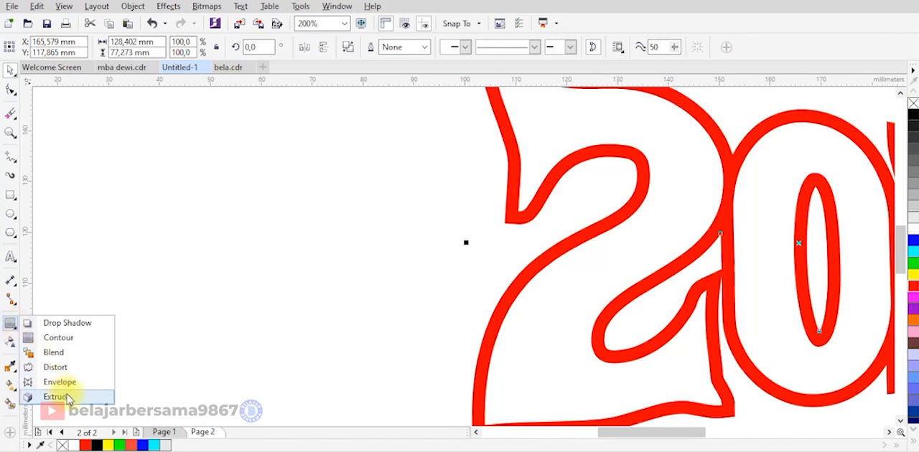
left_click(44, 400)
mouse_move(522, 286)
left_mouse_down()
mouse_move(349, 273)
mouse_move(323, 242)
mouse_move(354, 255)
left_mouse_up()
scroll(384, 255, "down", 1)
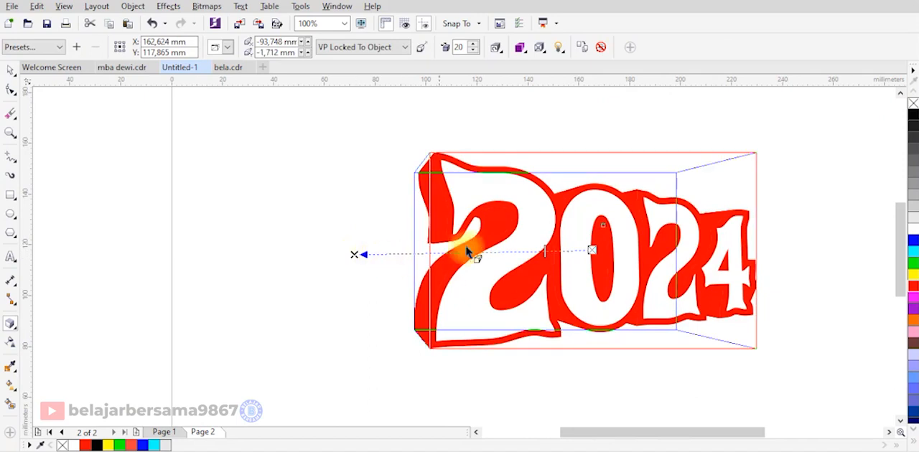
Apply colour shading to the extrusion from red to pure black, choosing the black in the RGB colour model.
left_click(519, 48)
left_click(575, 94)
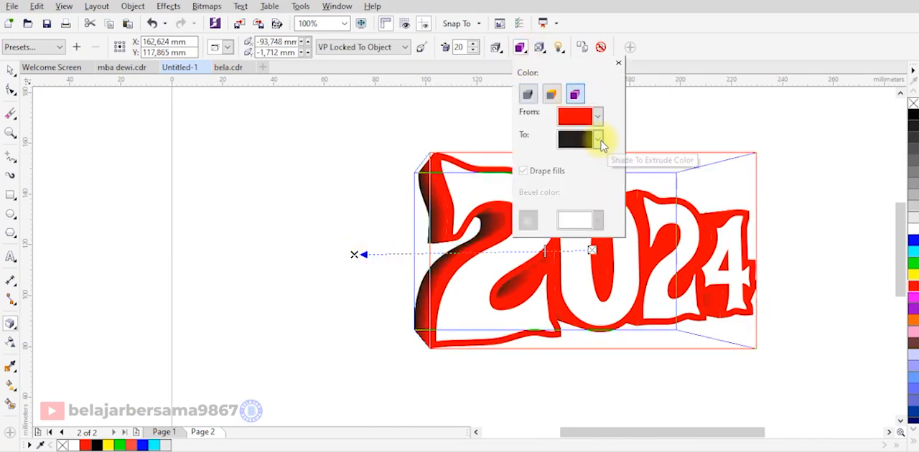
left_click(598, 140)
left_click(601, 250)
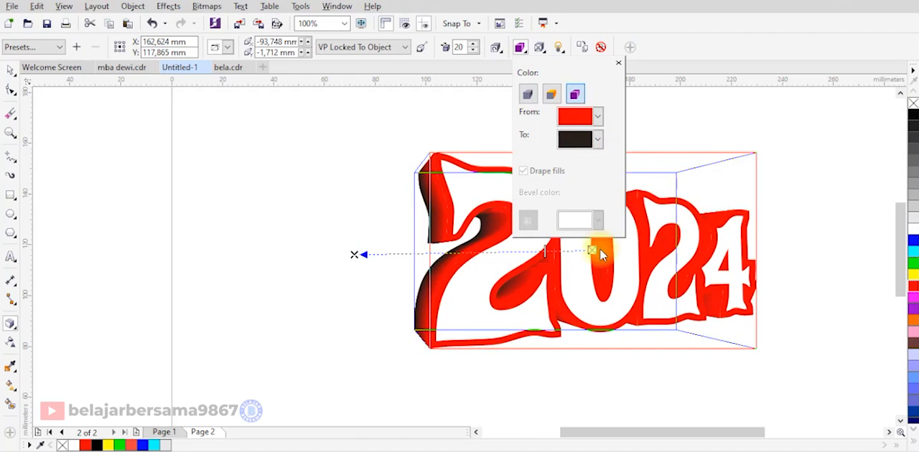
left_click(711, 183)
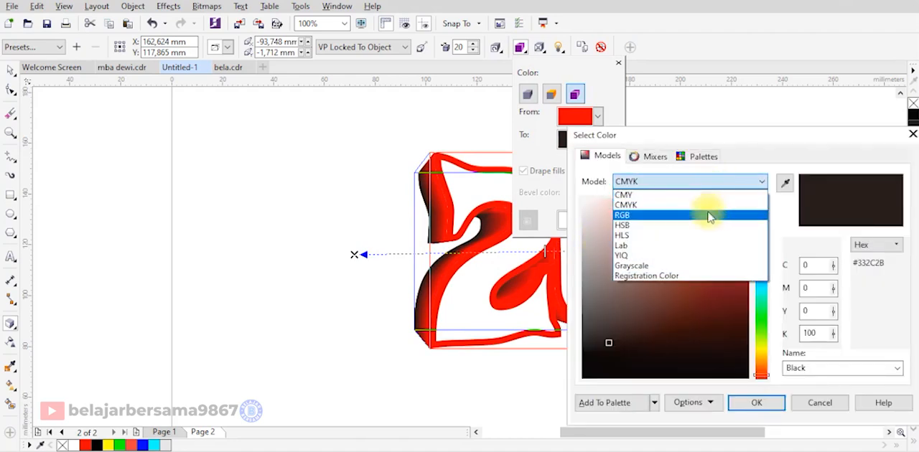
left_click(709, 217)
left_click_drag(693, 303, 558, 398)
left_click(752, 403)
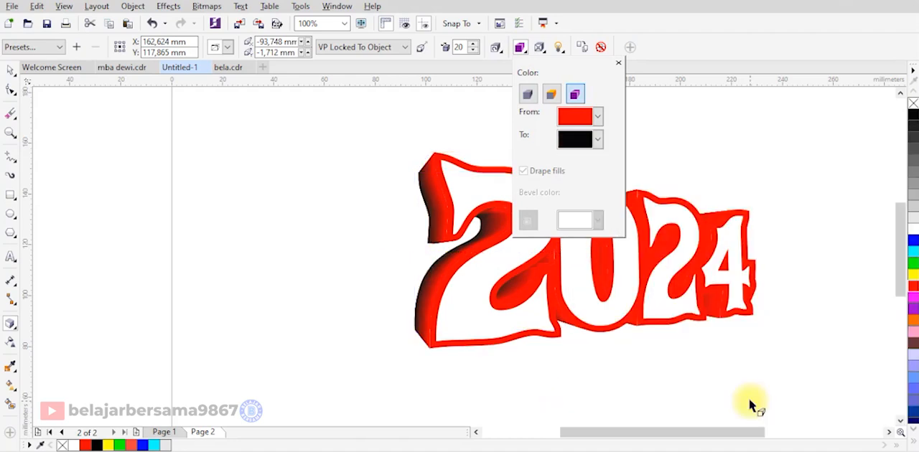
left_click(641, 327)
left_click(618, 63)
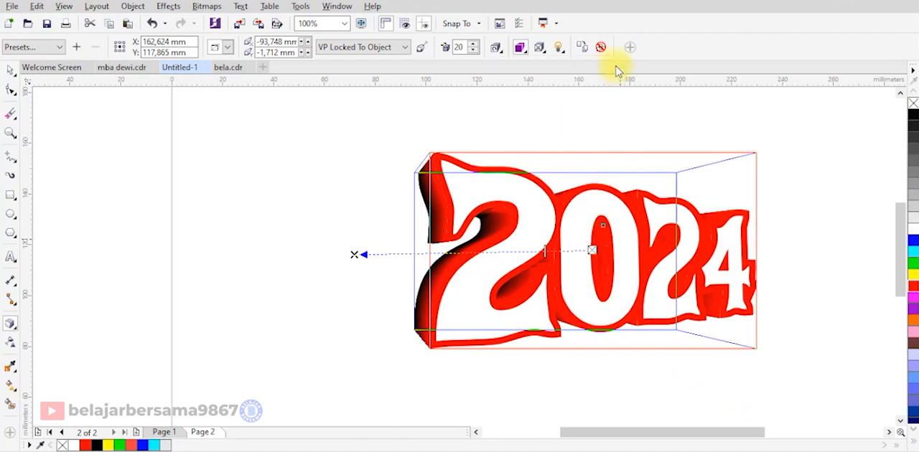
Add a thin outward contour around the white 2024 text and break it apart from the text.
left_click(611, 135)
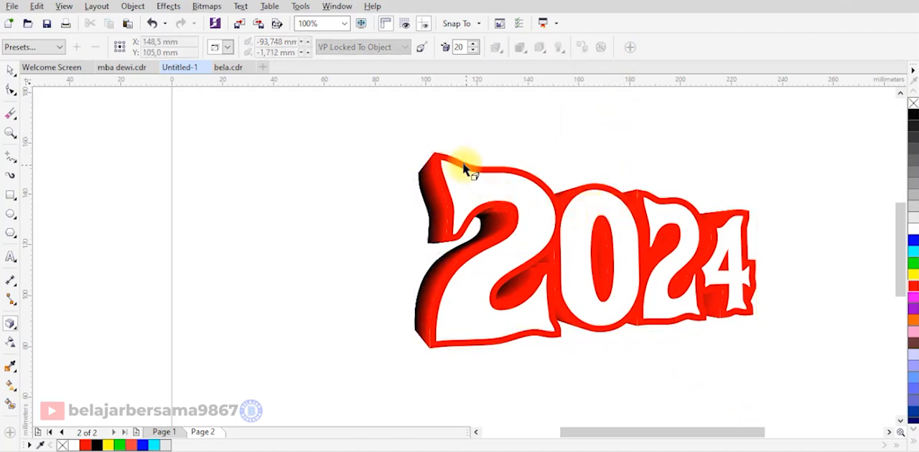
key("space")
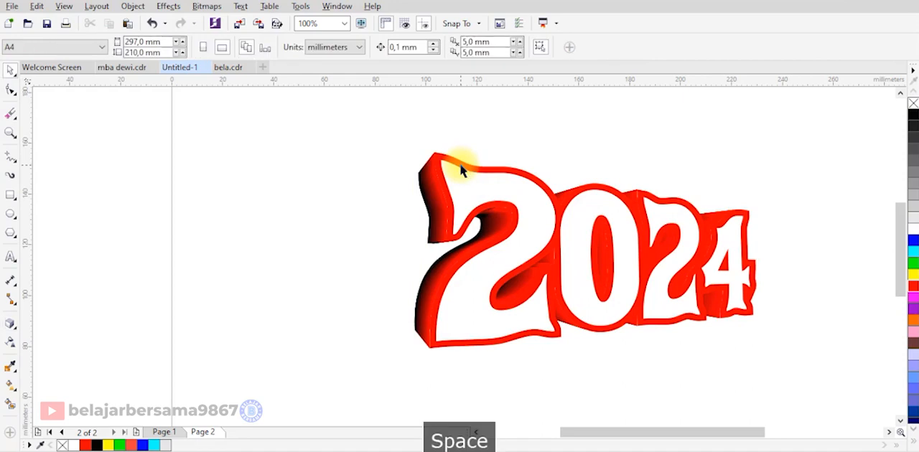
left_click(493, 185)
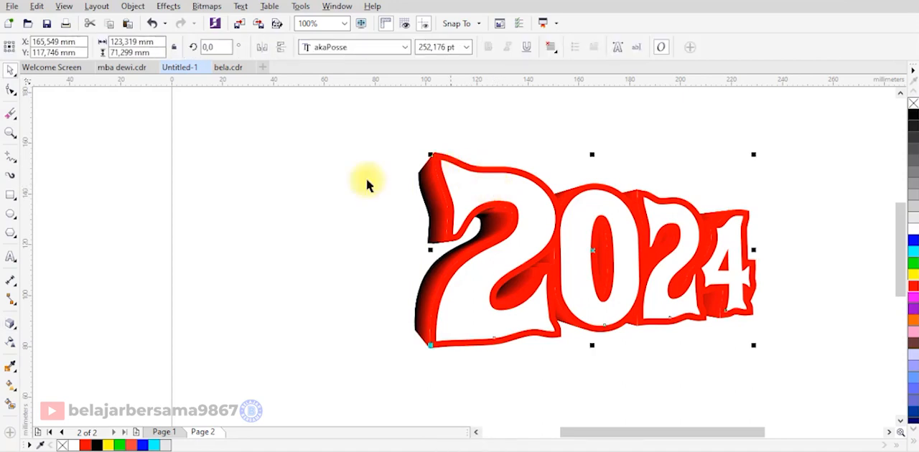
left_click(10, 328)
left_click(45, 337)
scroll(431, 175, "up", 3)
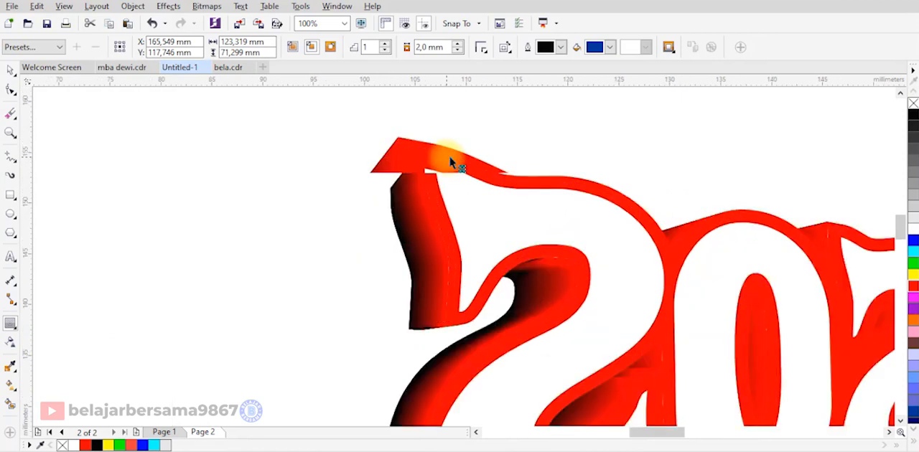
scroll(451, 163, "up", 2)
left_click_drag(429, 177, 432, 169)
right_click(432, 169)
left_click(437, 180)
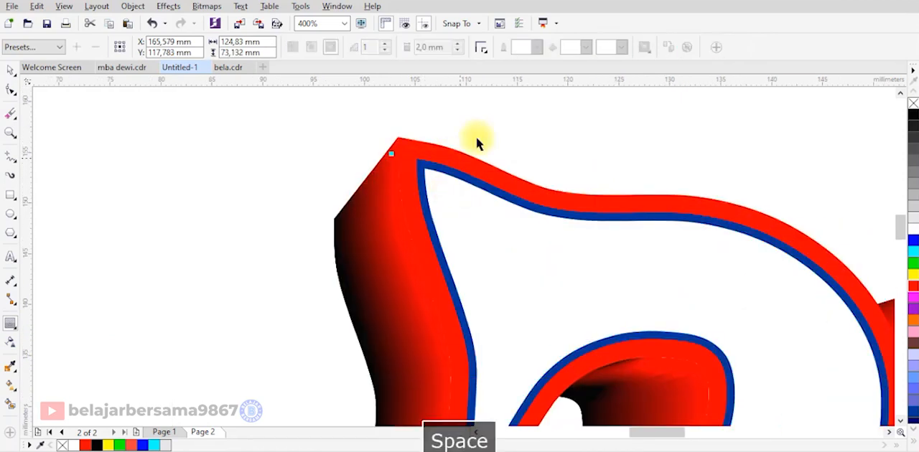
Fill the separated thin contour shape around the white digits with red.
key("space")
left_click(379, 181)
scroll(435, 213, "down", 2)
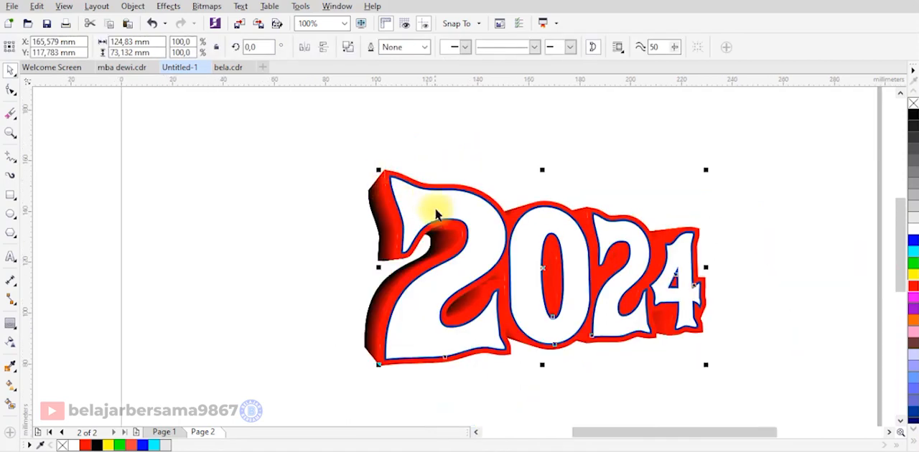
scroll(540, 339, "up", 1)
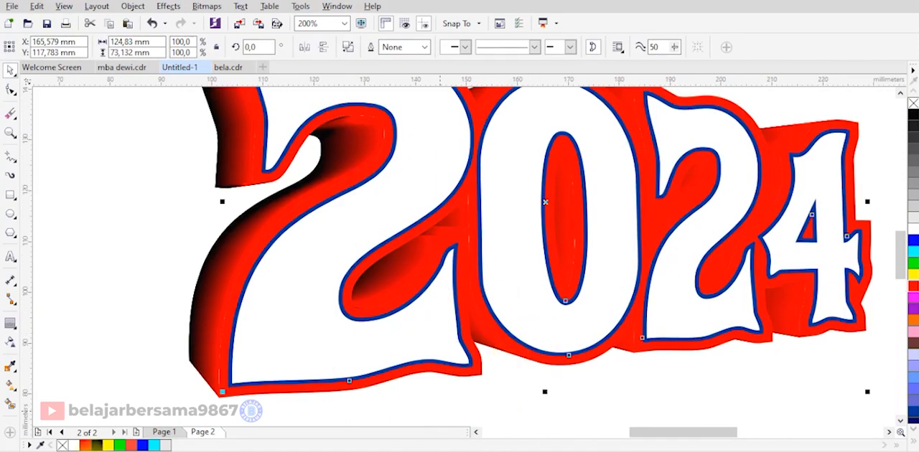
right_click(87, 447)
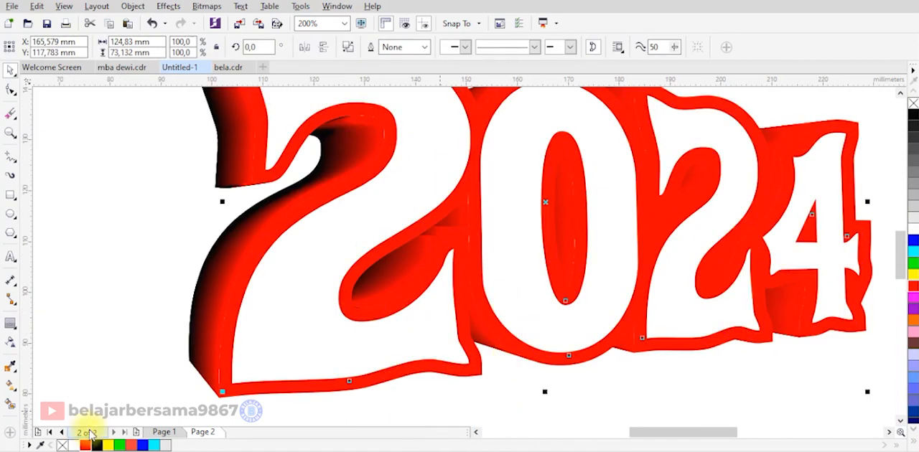
Apply a linear gradient fill upward across the thin contour from red to dark red #780000.
left_click(12, 387)
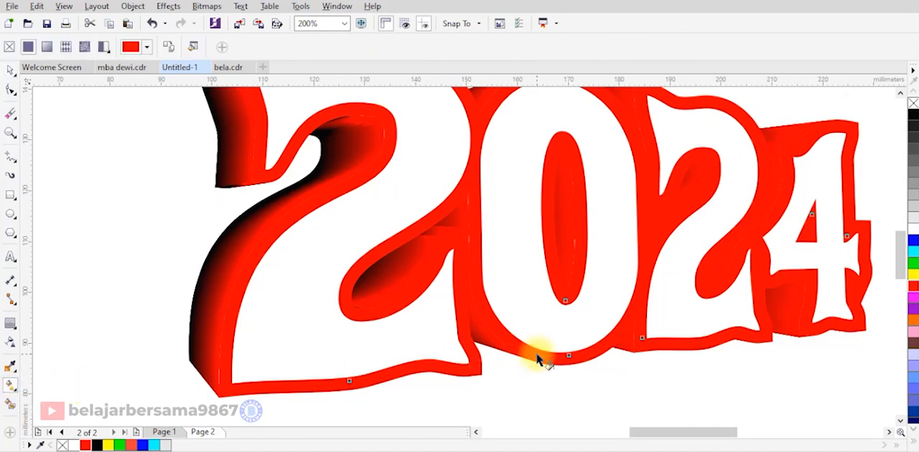
scroll(535, 355, "down", 1)
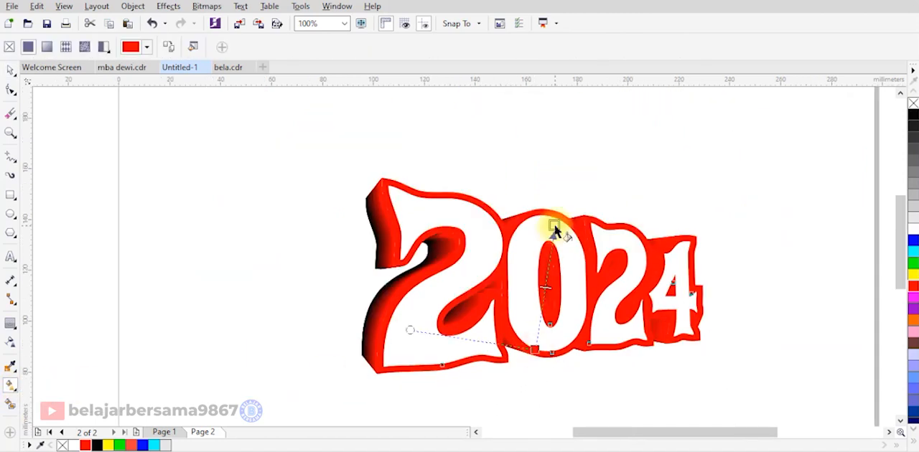
left_click_drag(553, 232, 555, 220)
scroll(555, 225, "up", 1)
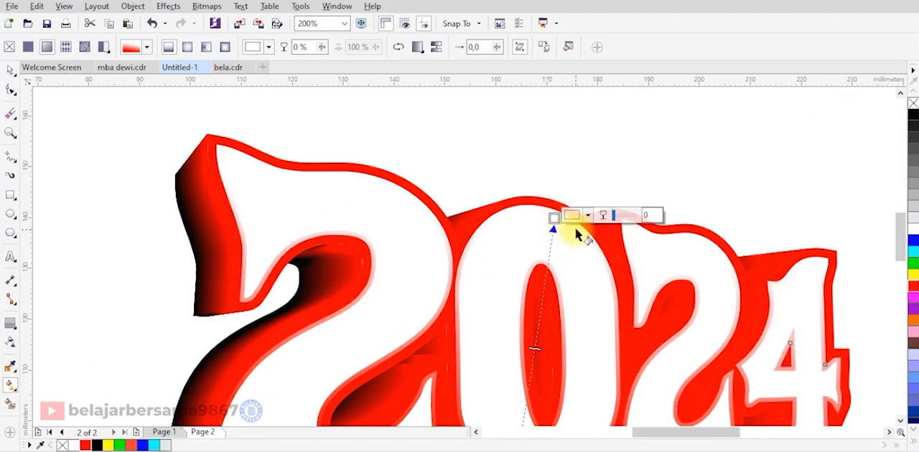
left_click(585, 213)
left_click_drag(650, 312, 654, 317)
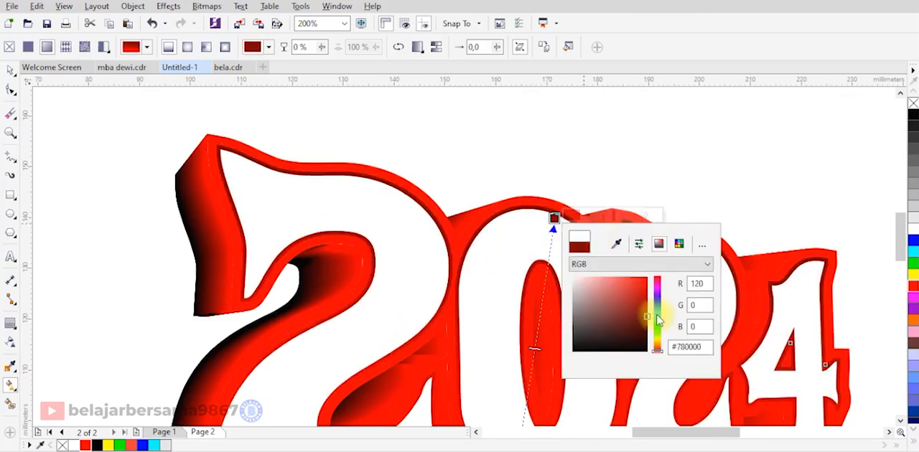
Add a gradient node at 74% on the thin contour's fill and colour it golden yellow.
left_click(543, 286)
double_click(544, 286)
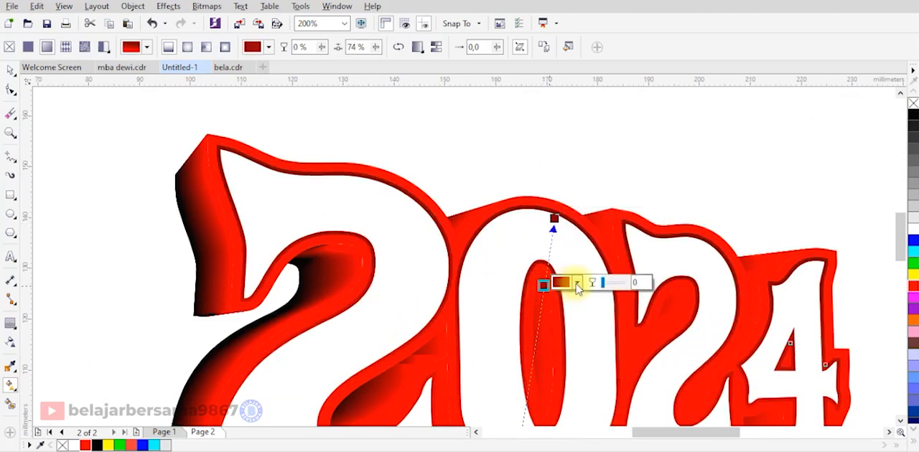
left_click(577, 282)
left_click(646, 410)
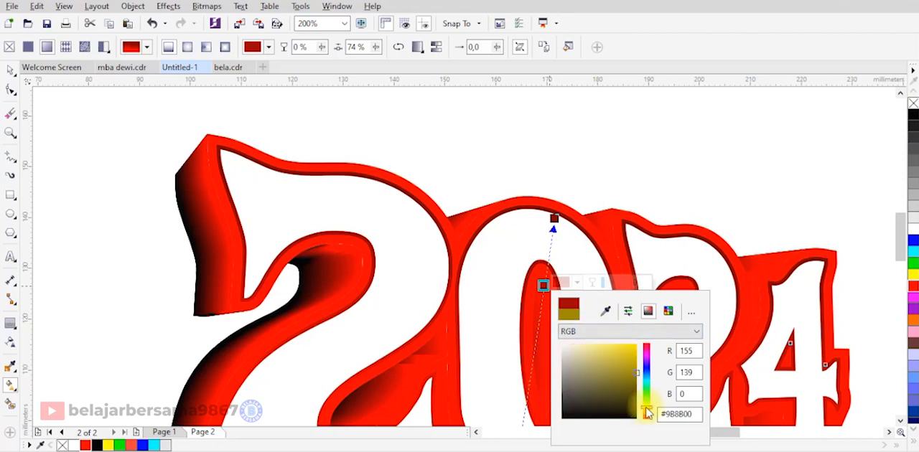
left_click(636, 346)
Add a gradient node at 49% on the thin contour's fill and colour it dark red #780000.
left_click(533, 349)
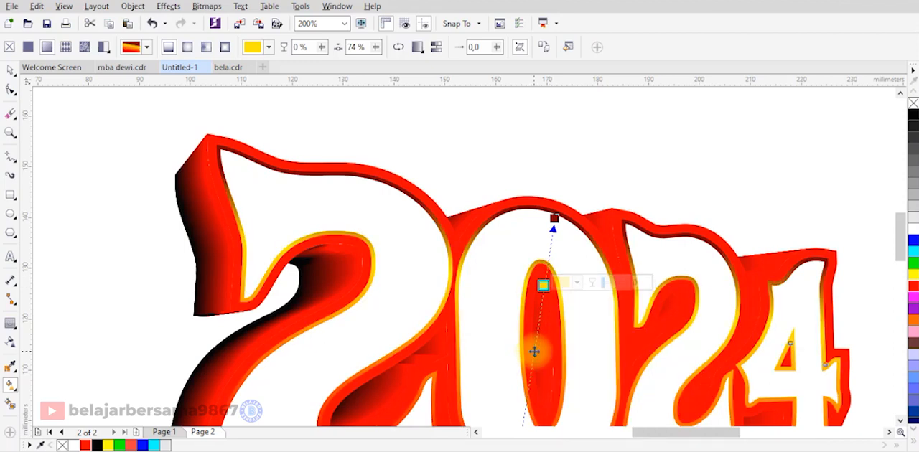
double_click(534, 350)
left_click(567, 348)
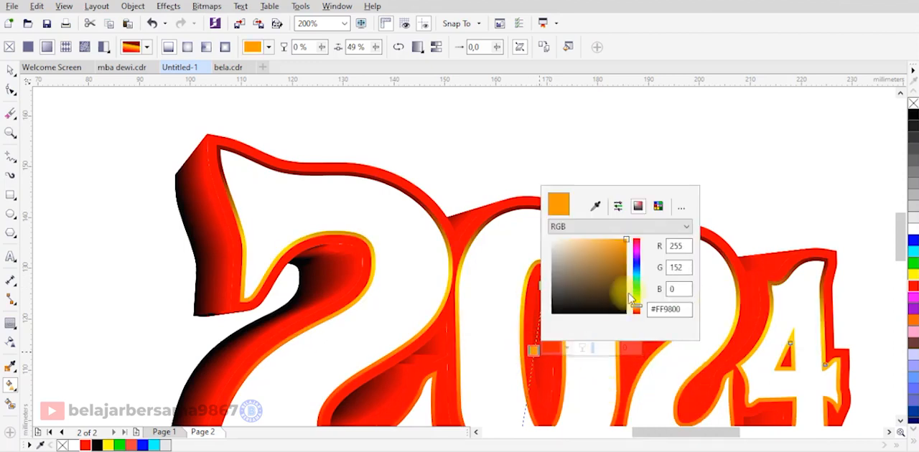
left_click(640, 312)
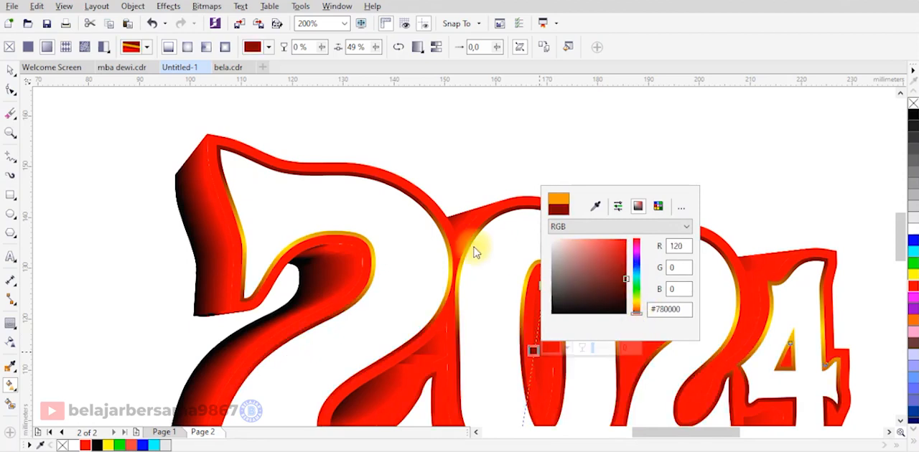
scroll(507, 216, "down", 3)
scroll(526, 293, "up", 3)
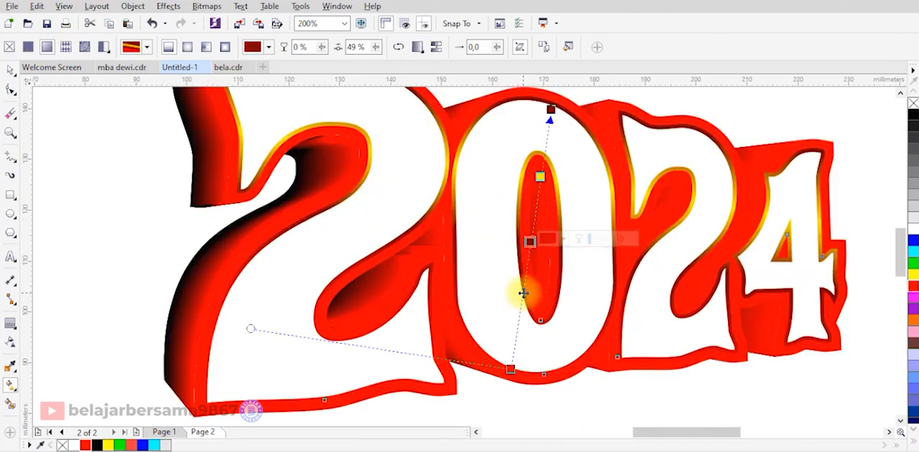
Add a gradient node at 30% on the thin contour's fill and colour it bright yellow.
double_click(524, 293)
left_click(544, 288)
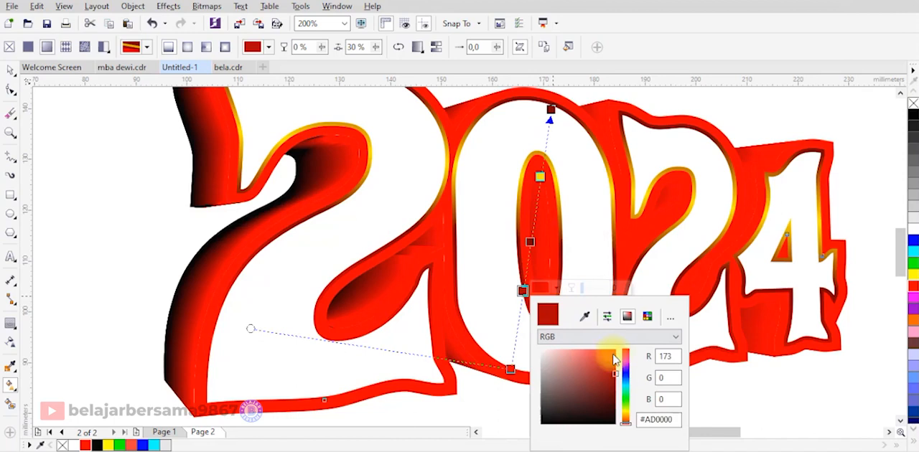
left_click(626, 411)
left_click_drag(616, 371, 623, 321)
Change the gradient's start node at the base of the zero to dark red.
left_click(510, 370)
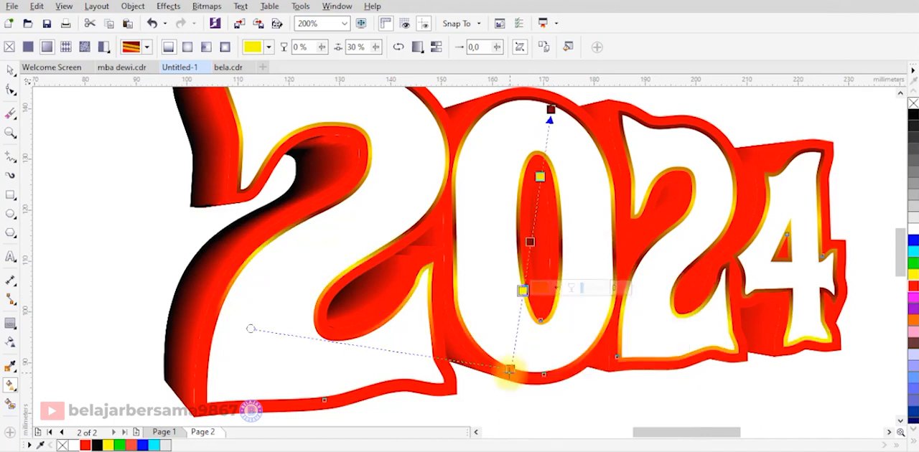
left_click(533, 367)
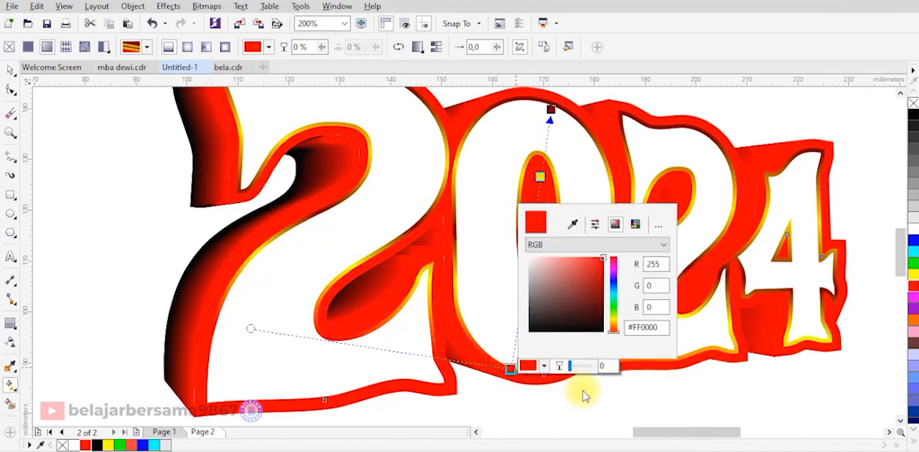
left_click(603, 305)
left_click(443, 314)
Reposition the gradient's end and start nodes slightly at the upper and lower edges of the zero.
scroll(546, 287, "down", 1)
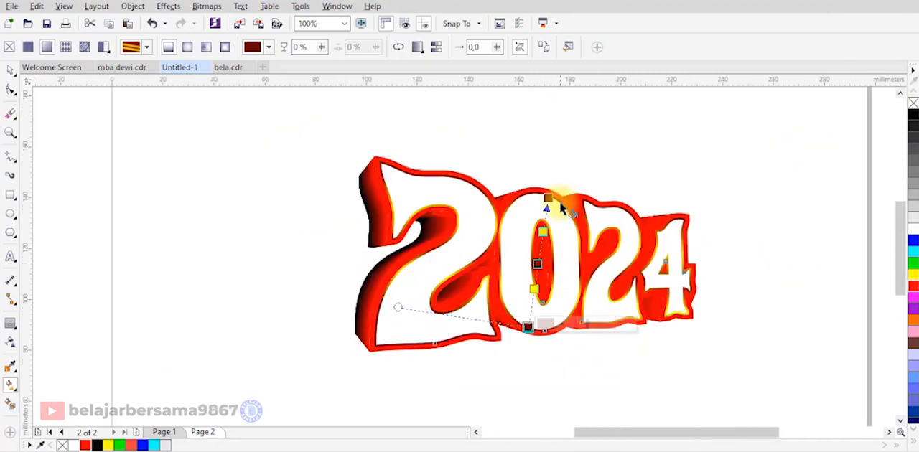
left_click(547, 196)
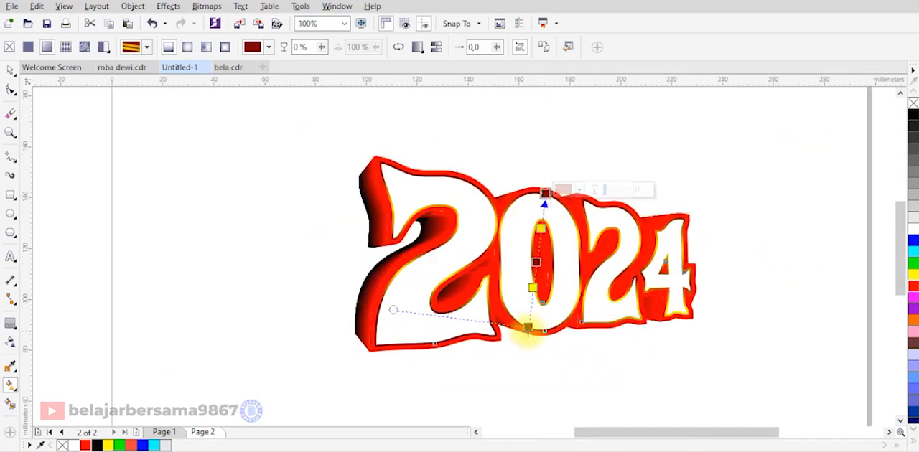
left_click_drag(528, 329, 530, 331)
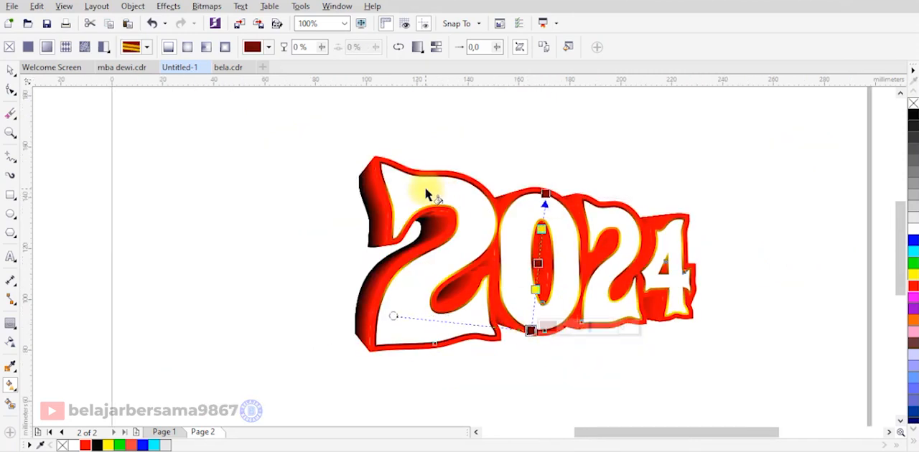
Copy the outer red contour shape and paste a duplicate in place over the artwork.
left_click(13, 70)
scroll(377, 157, "up", 3)
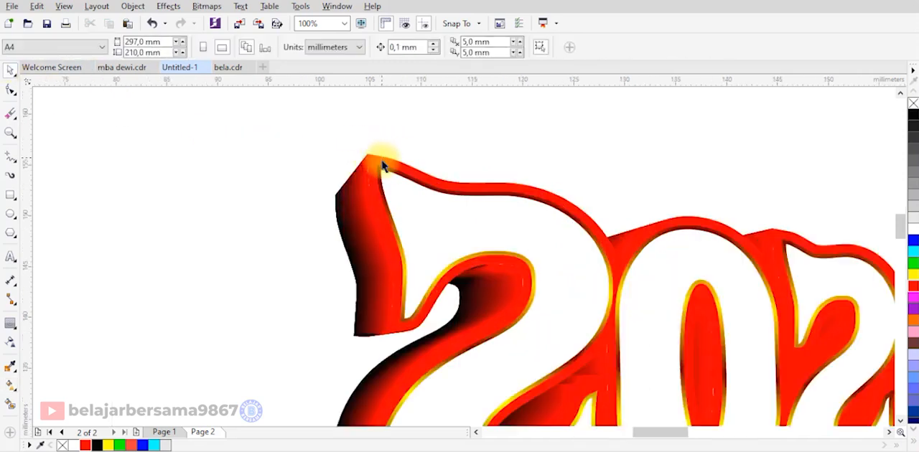
scroll(378, 161, "down", 1)
right_click(379, 161)
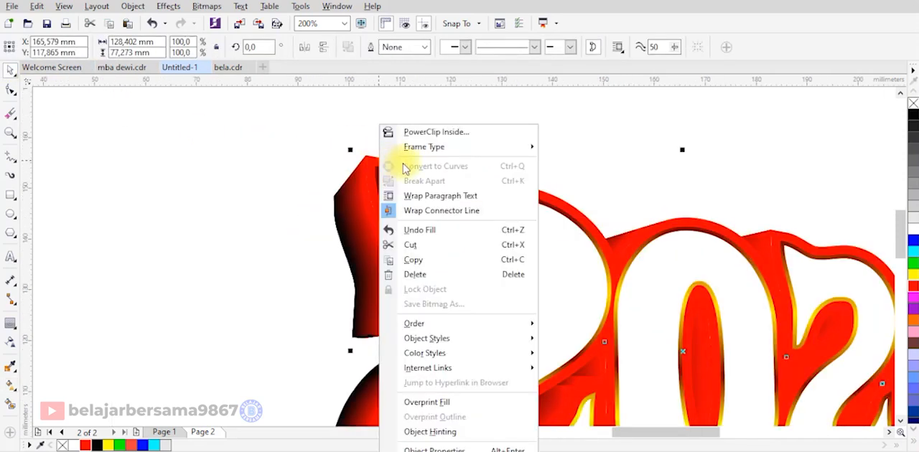
left_click(414, 260)
right_click(463, 125)
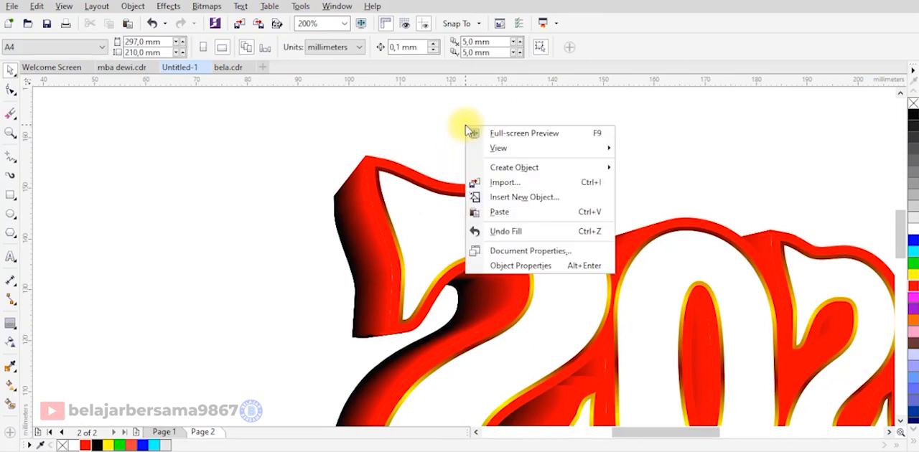
left_click(513, 207)
left_click(505, 161)
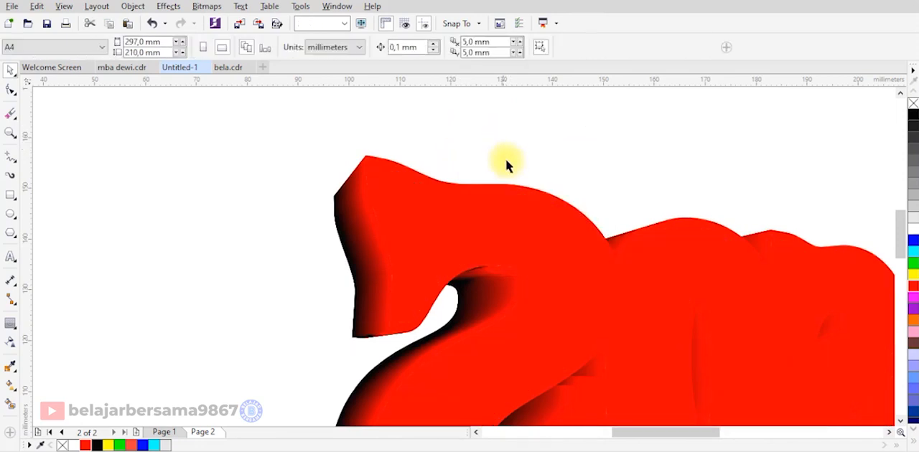
Fill the pasted contour copy with yellow and order it behind the white text and thin gradient contour, above the extrusion.
left_click(809, 254)
left_click(913, 274)
scroll(450, 189, "down", 2)
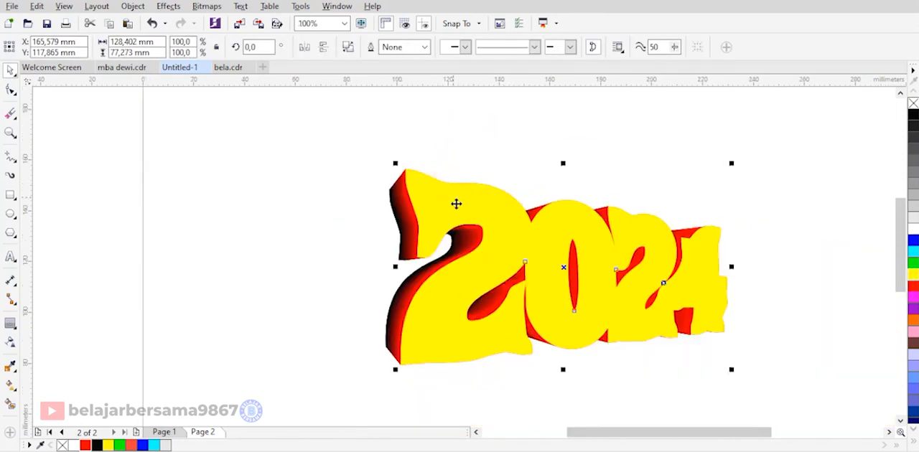
key("ctrl+Page_Down")
key("ctrl+Page_Down")
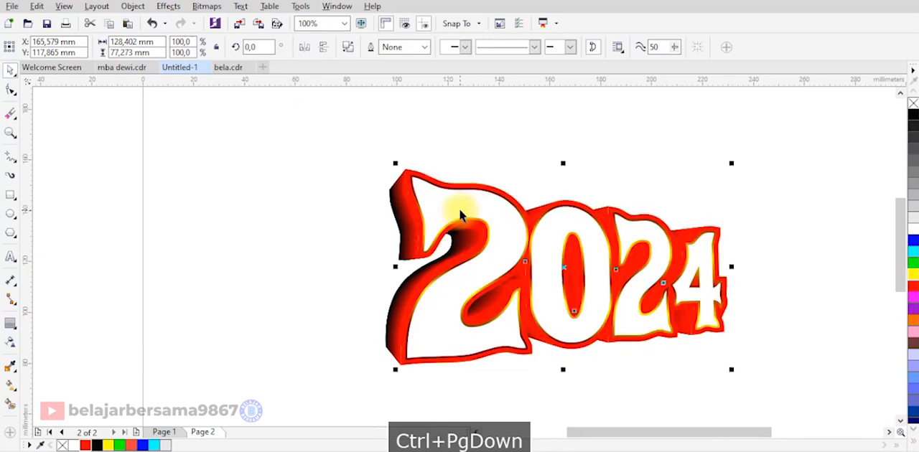
key("ctrl+Page_Up")
key("ctrl+Page_Up")
Copy the yellow contour shape and paste a duplicate in place on top of the artwork.
scroll(462, 189, "up", 2)
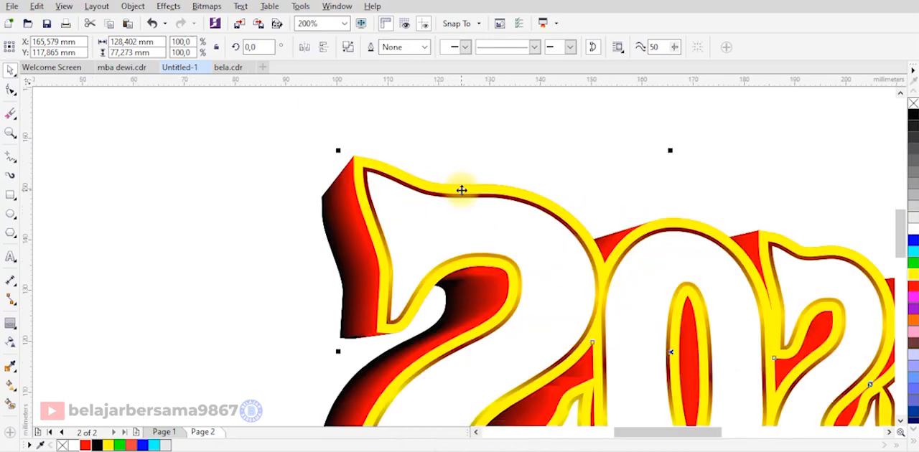
right_click(462, 190)
left_click(493, 259)
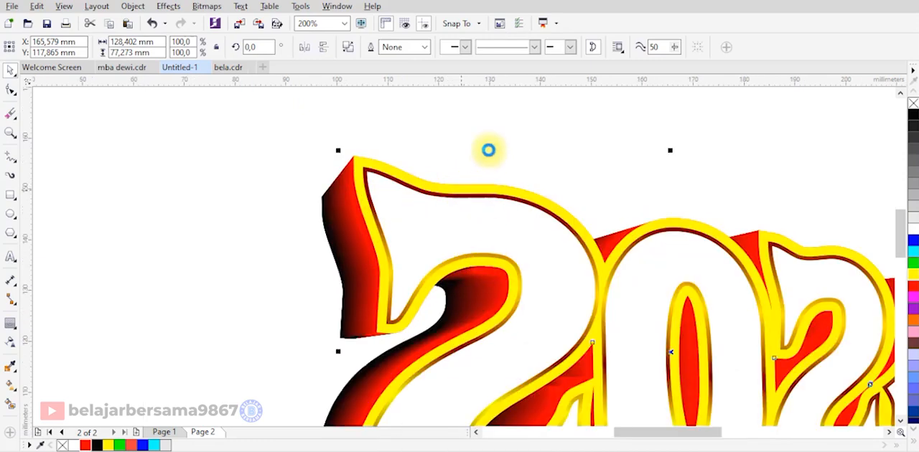
left_click(487, 148)
right_click(502, 122)
left_click(565, 204)
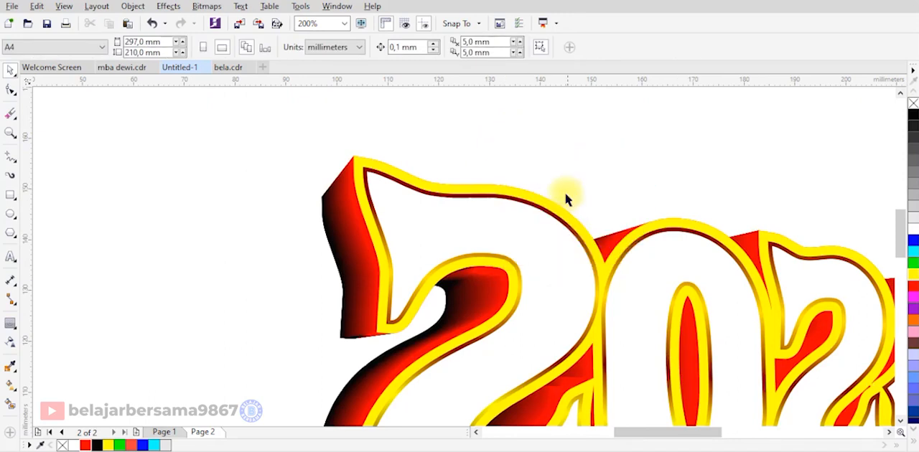
Fill the new duplicate with green and nudge it slightly to the right, exposing a thin yellow edge.
left_click(912, 263)
scroll(400, 262, "up", 4)
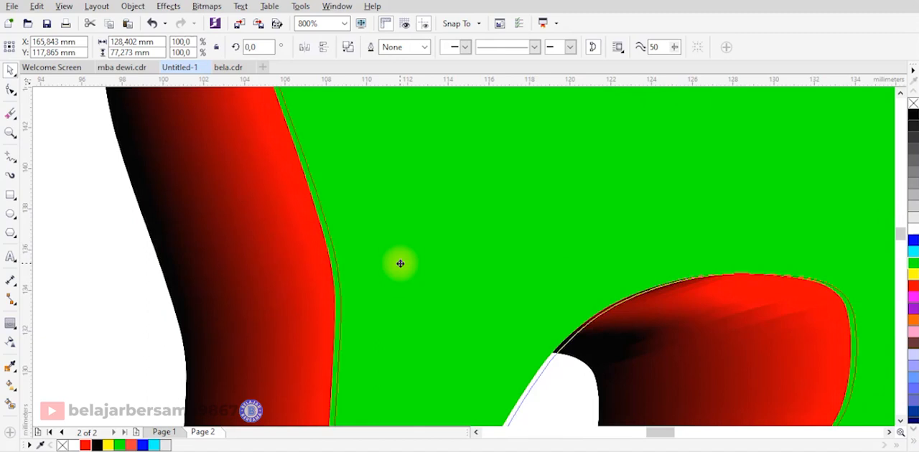
scroll(399, 261, "down", 4)
scroll(400, 262, "up", 4)
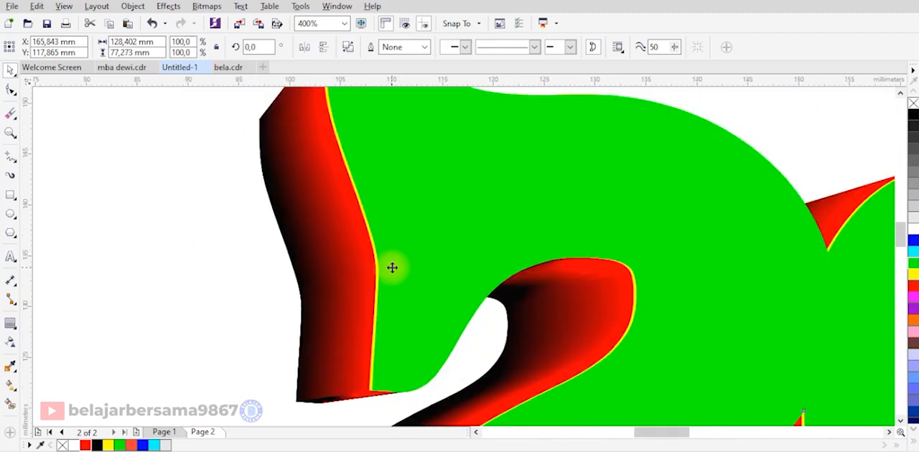
Nudge the green duplicate slightly further right and subtract it from the yellow shape to form a thin yellow highlight.
key("Right")
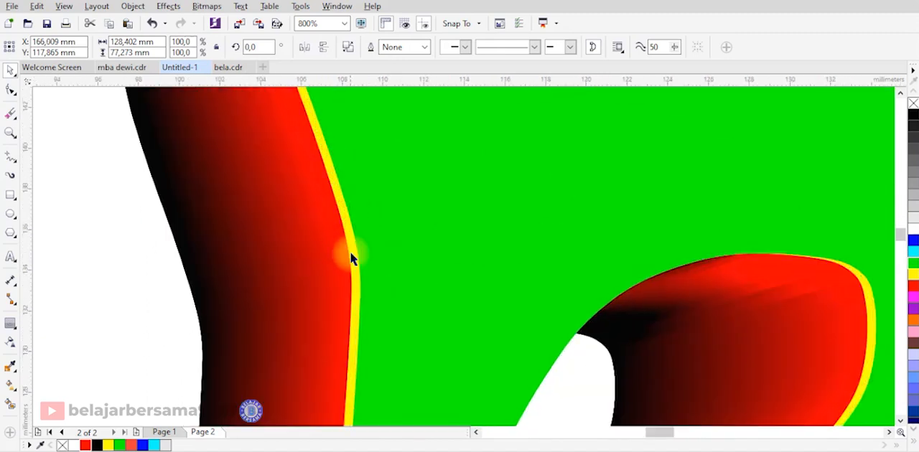
left_click(152, 274)
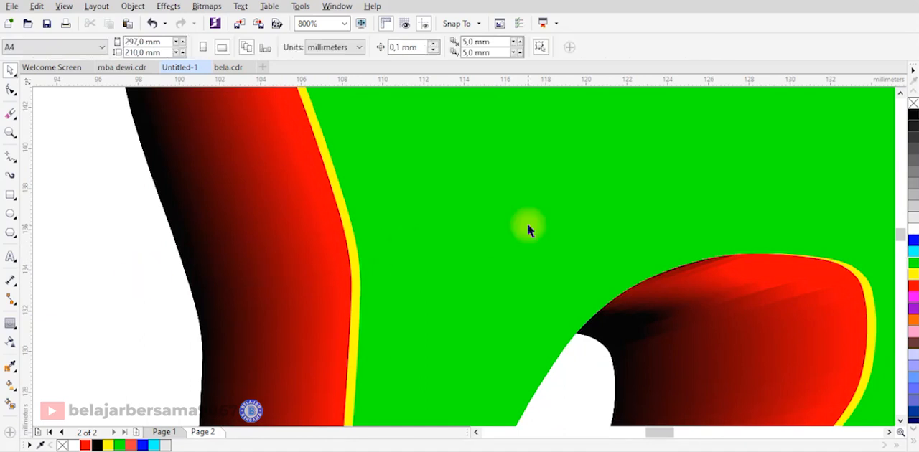
left_click(527, 224)
left_click(342, 251, "shift")
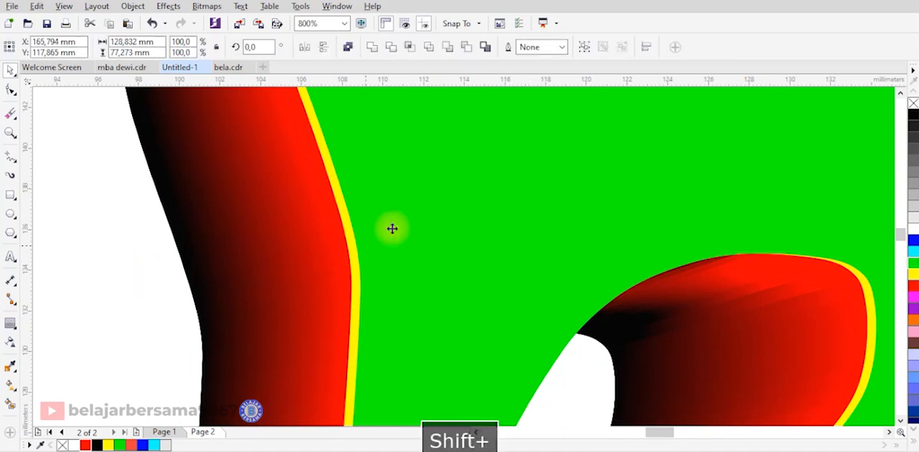
left_click(467, 48)
scroll(365, 211, "down", 4)
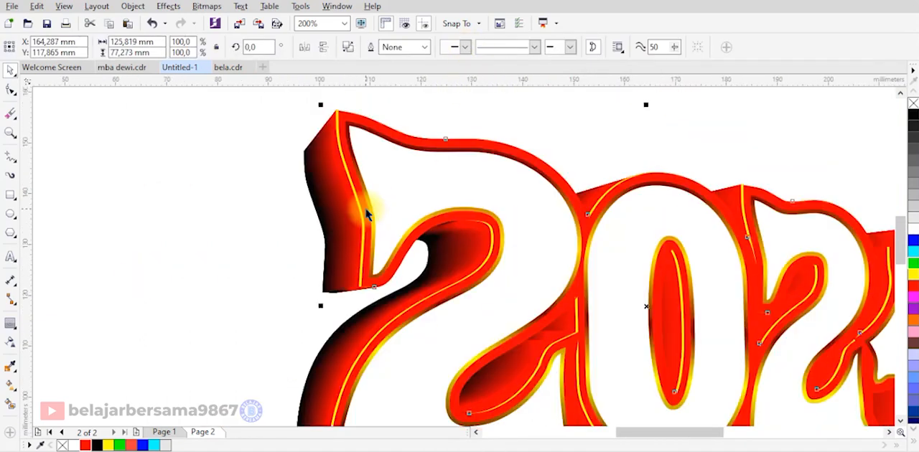
Change the thin yellow highlight to a uniform light red fill, #FF6161.
left_click(533, 151)
scroll(534, 305, "up", 1)
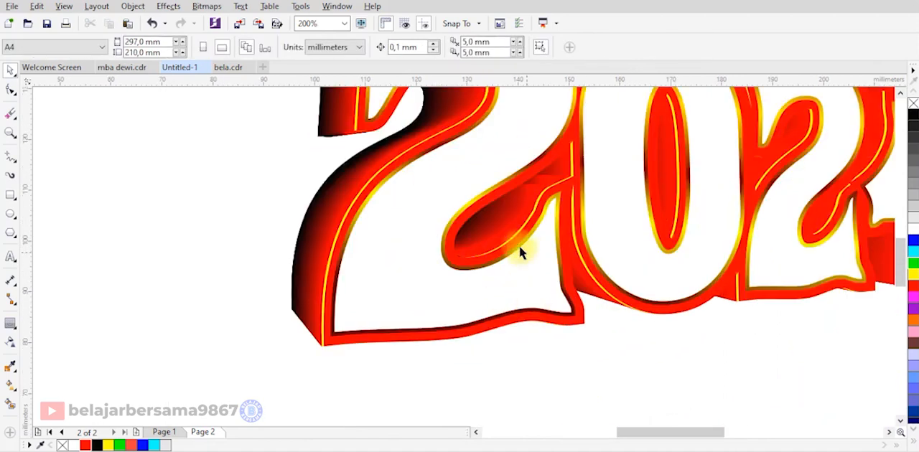
left_click(443, 297)
scroll(444, 295, "down", 1)
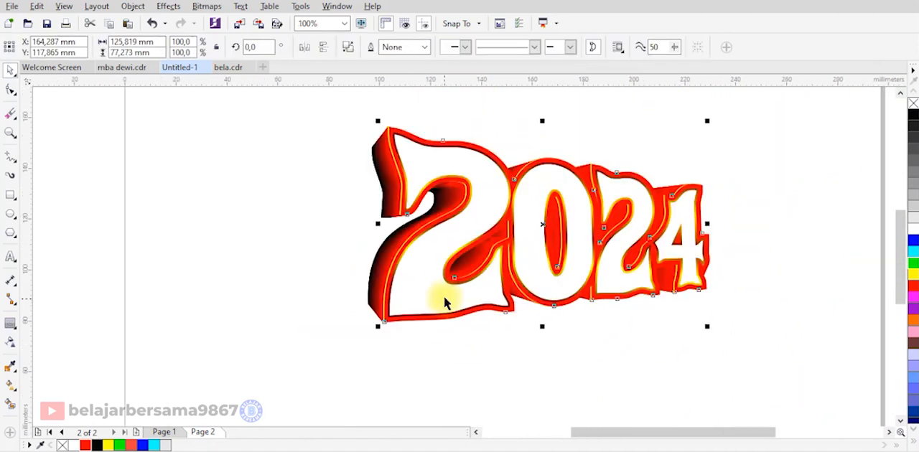
key("F11")
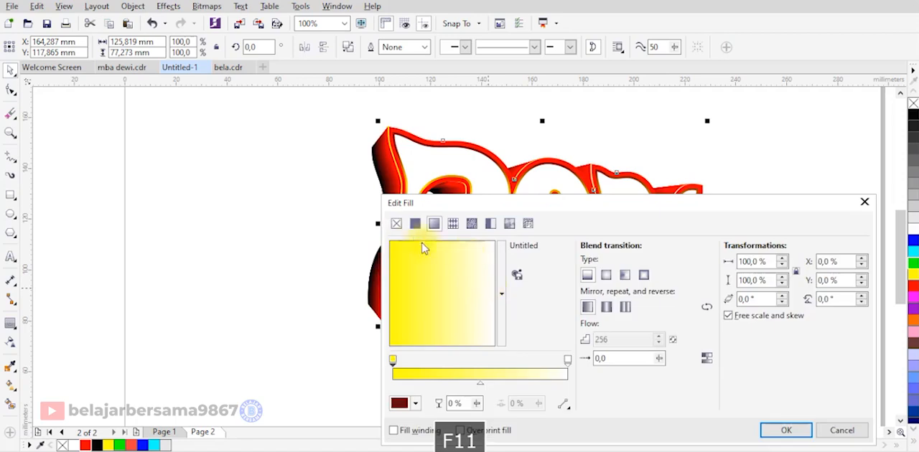
left_click(415, 224)
left_click_drag(431, 203, 677, 133)
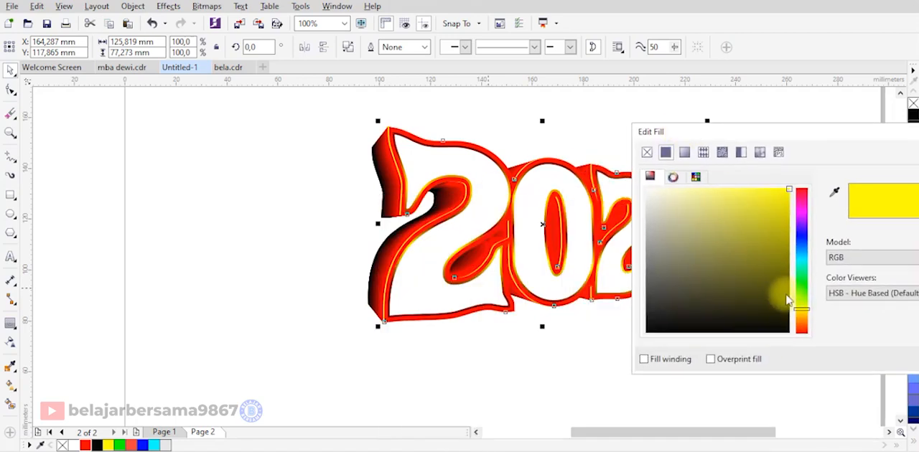
left_click_drag(800, 309, 804, 344)
left_click_drag(785, 200, 747, 178)
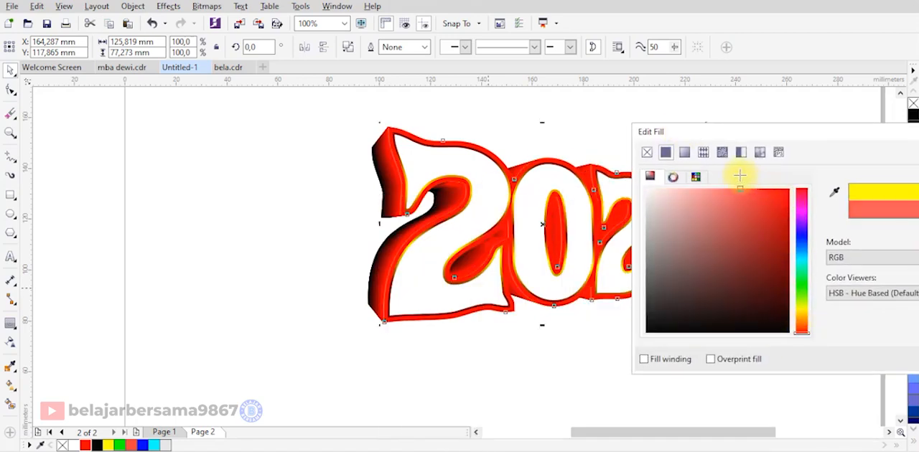
left_click_drag(754, 142, 492, 181)
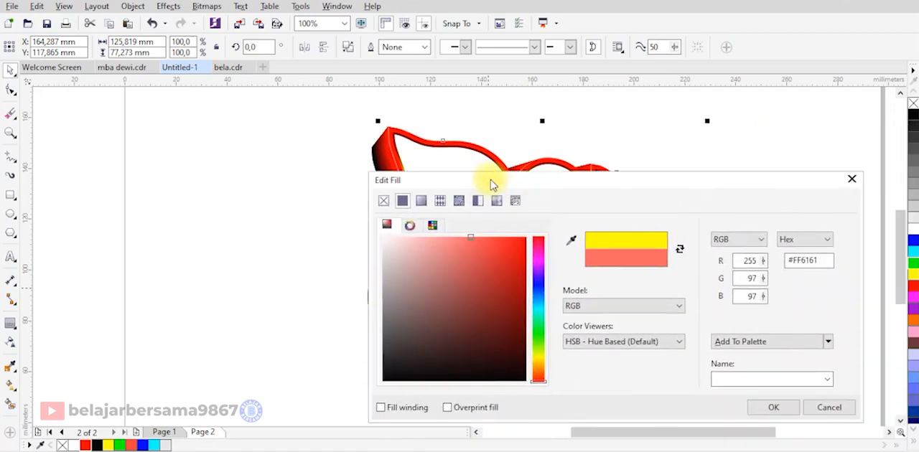
left_click(770, 403)
left_click(646, 384)
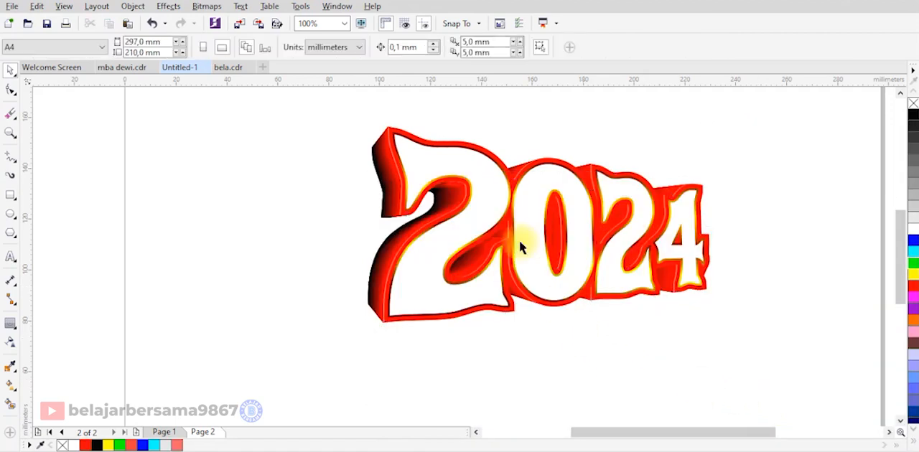
Apply the Flat Bottom Right drop shadow preset to the thin gold-and-dark-red gradient contour.
scroll(448, 321, "up", 2)
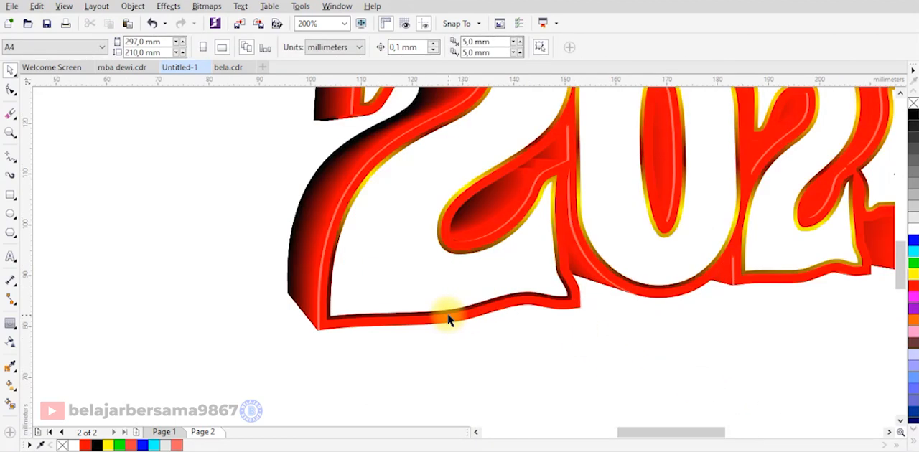
left_click(448, 316)
left_click_drag(448, 313, 450, 320)
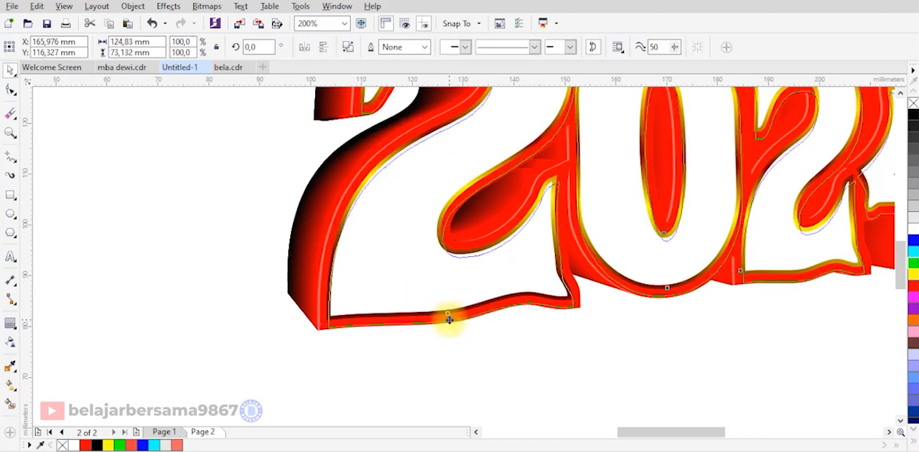
key("ctrl+z")
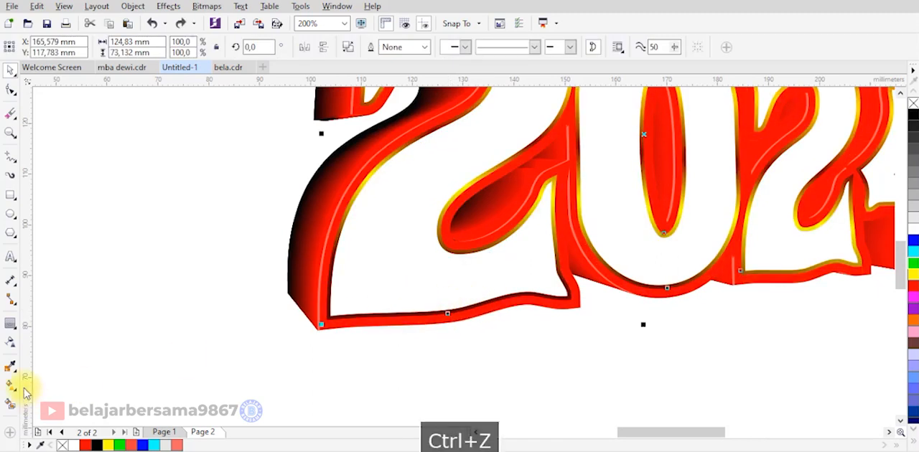
left_click(10, 325)
left_click(26, 325)
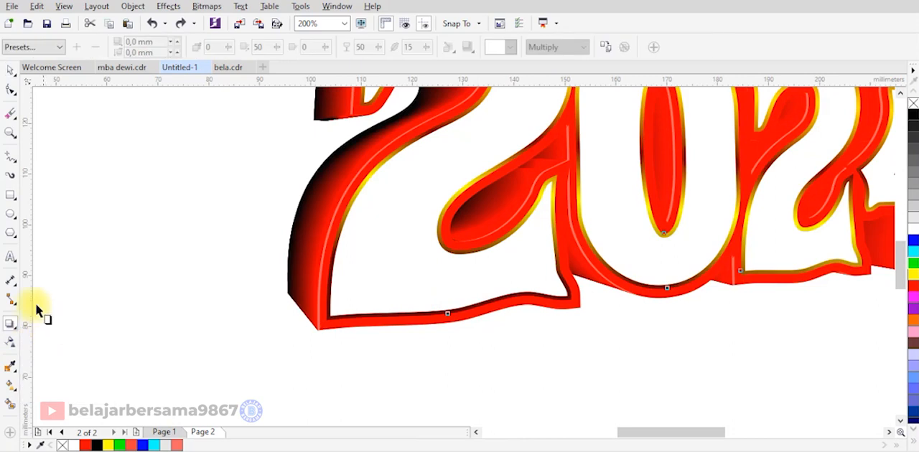
left_click(43, 47)
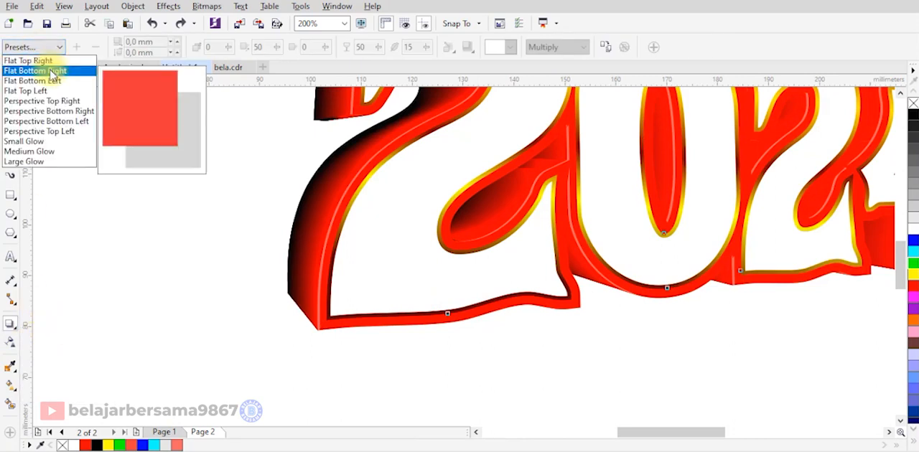
left_click(51, 73)
Pull the drop shadow in close to the contour, to an offset of about 0.78 mm horizontally and -0.82 mm vertically.
scroll(467, 238, "down", 1)
scroll(694, 274, "up", 1)
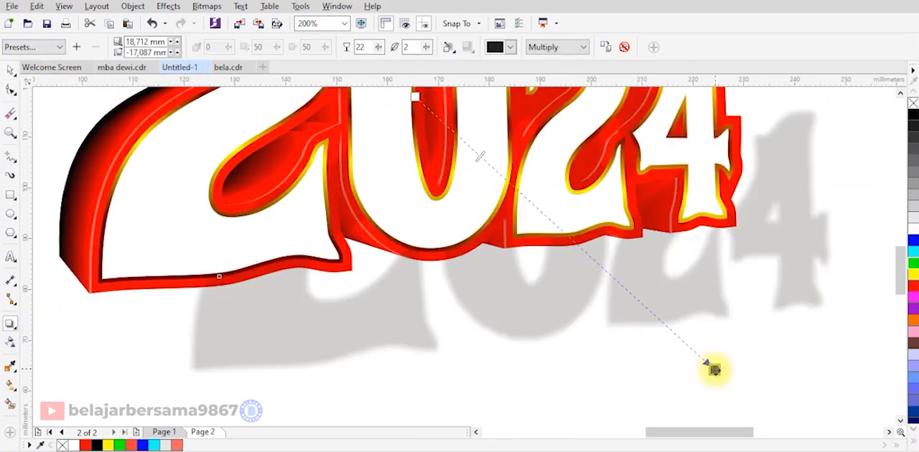
left_click_drag(714, 369, 610, 290)
scroll(628, 262, "up", 2)
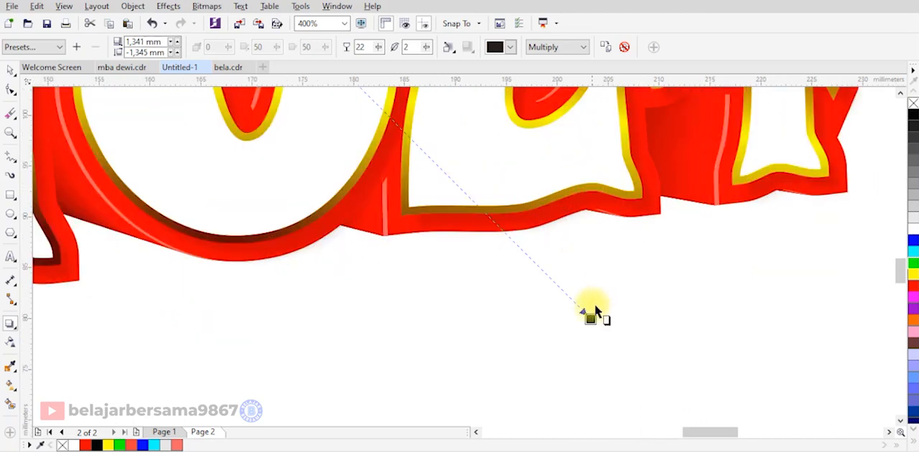
left_click_drag(586, 316, 580, 314)
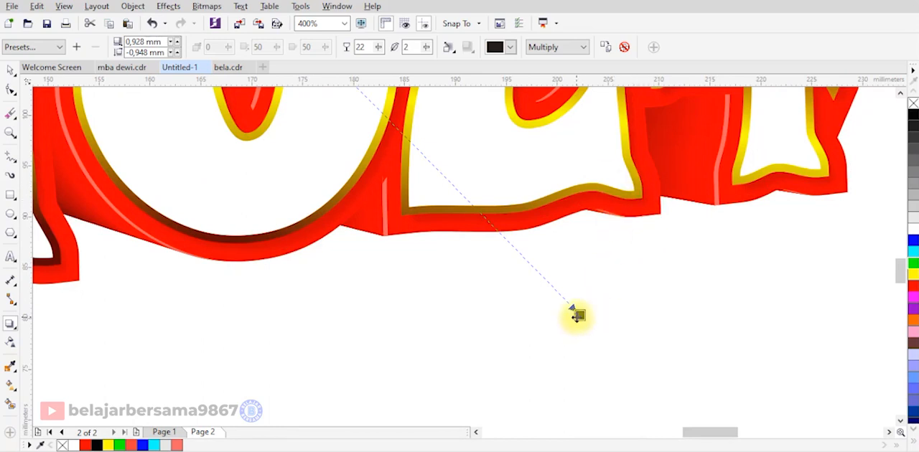
left_click_drag(578, 315, 571, 315)
scroll(687, 281, "down", 2)
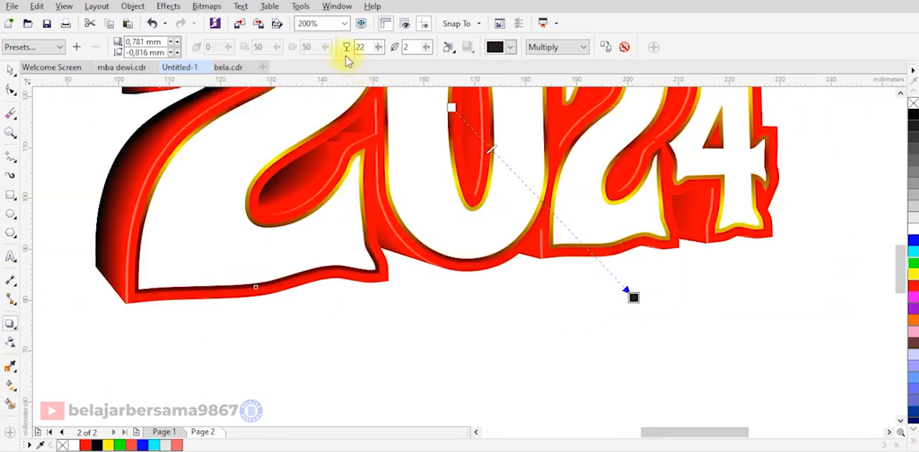
Raise the drop shadow's opacity to 67.
left_click_drag(380, 50, 386, 67)
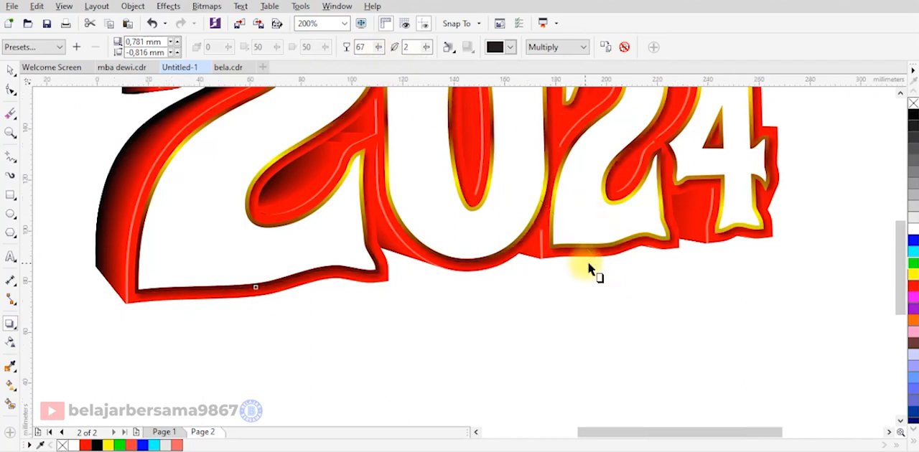
scroll(589, 264, "down", 2)
left_click(10, 71)
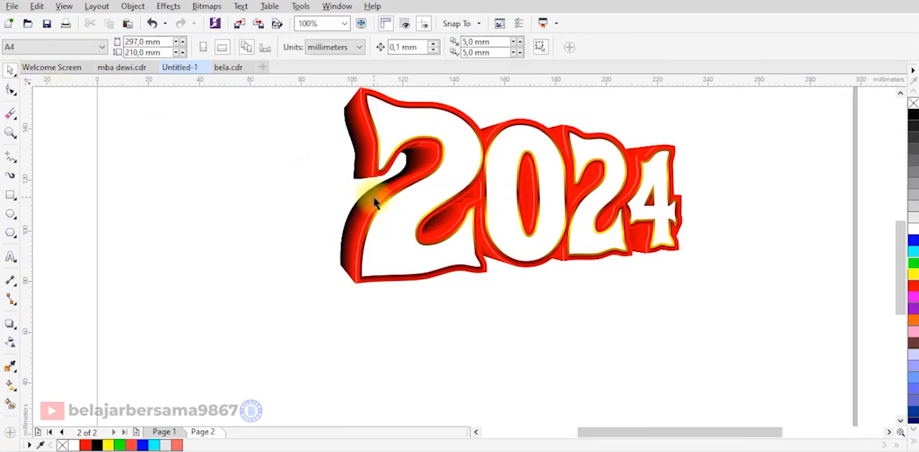
Add a one-step inside contour of about 0.3 mm to the white 2024 text and break the contour group apart.
scroll(369, 195, "down", 2)
scroll(388, 144, "up", 4)
left_click(364, 225)
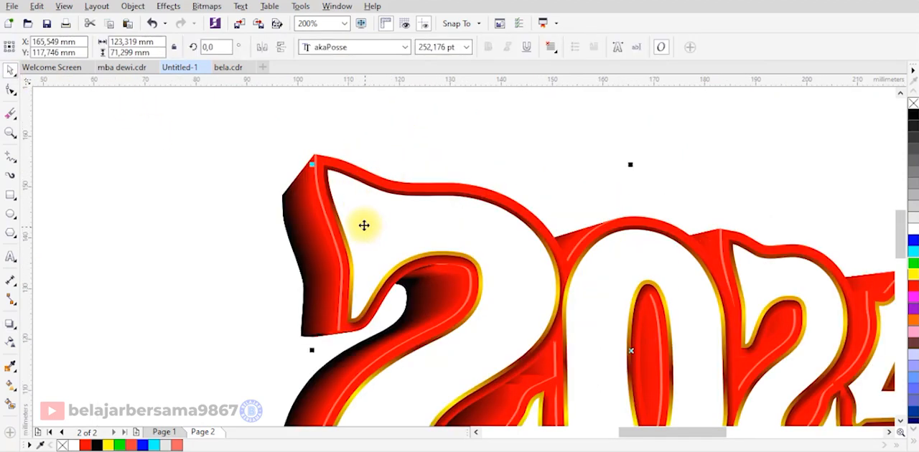
scroll(342, 187, "up", 2)
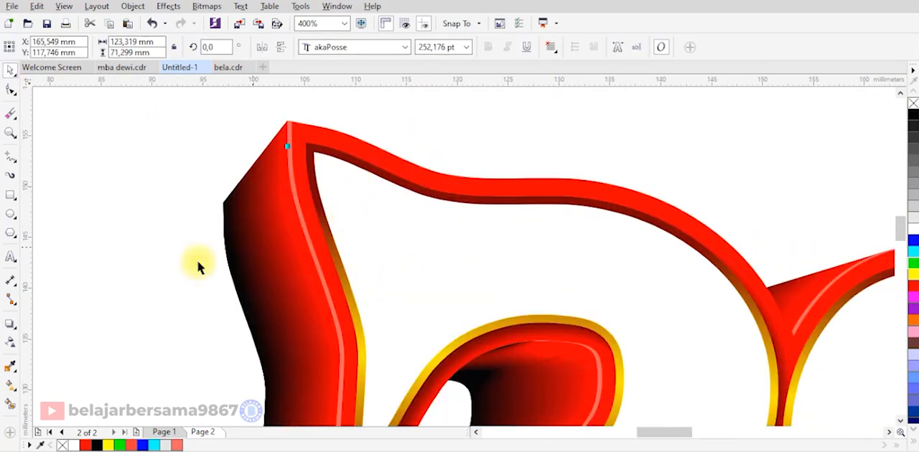
left_click(16, 331)
left_click(52, 335)
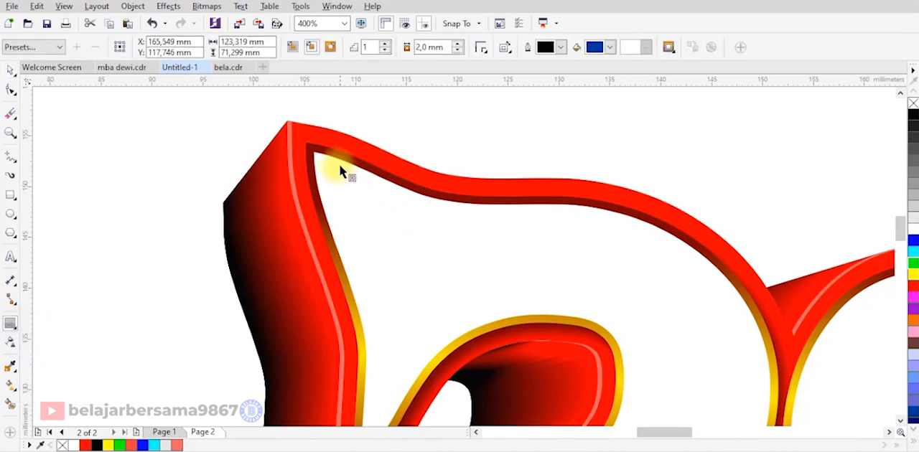
scroll(340, 166, "up", 1)
left_click_drag(344, 150, 357, 161)
right_click(358, 194)
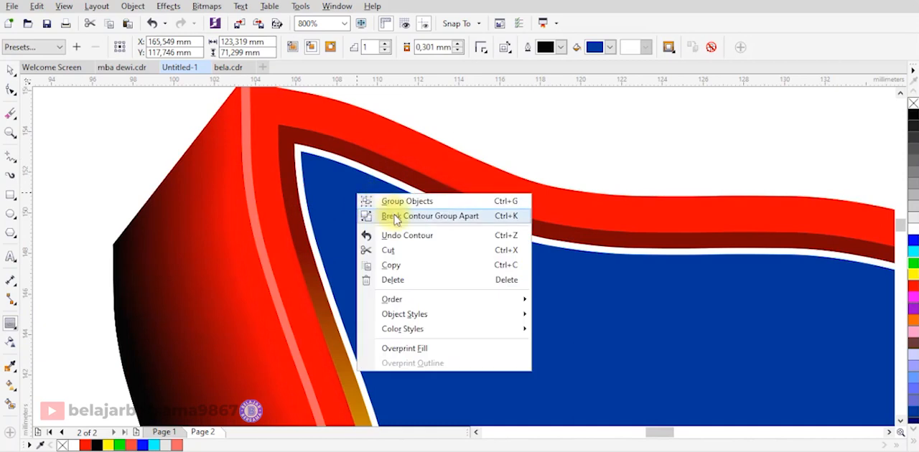
left_click(394, 216)
key("space")
Copy the blue inner contour shape and paste a duplicate in place on top of the artwork.
scroll(448, 215, "down", 1)
right_click(451, 242)
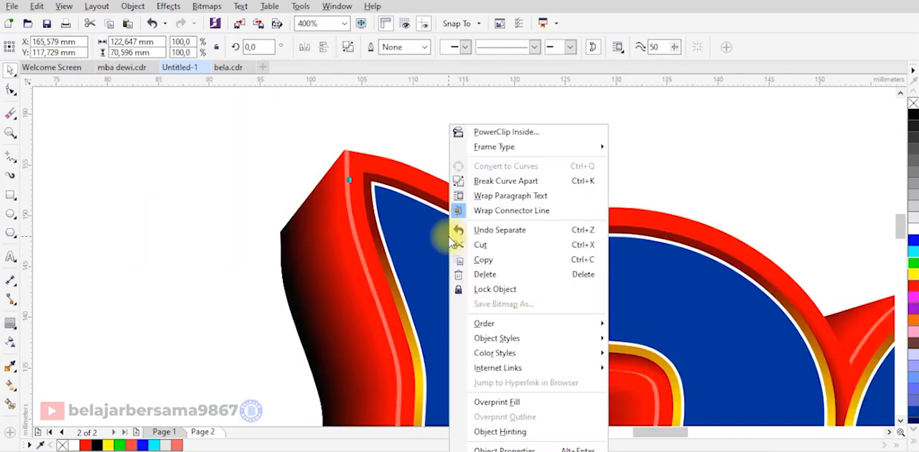
left_click(483, 259)
left_click(491, 153)
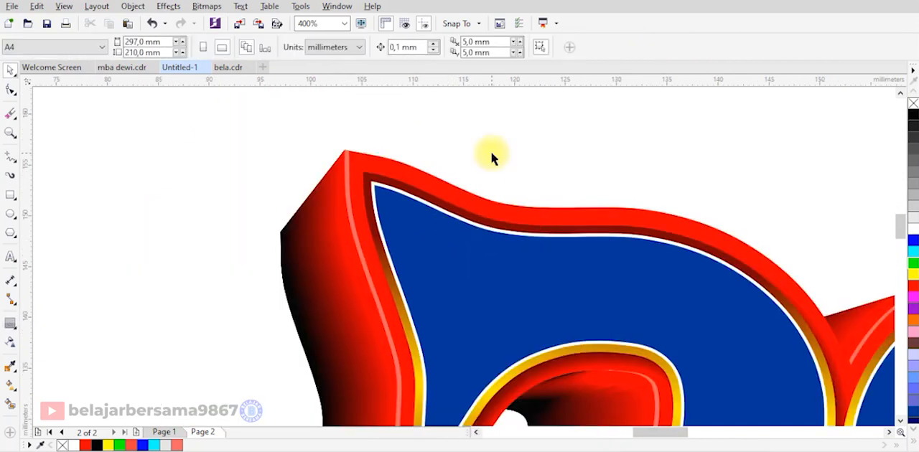
right_click(492, 154)
left_click(593, 241)
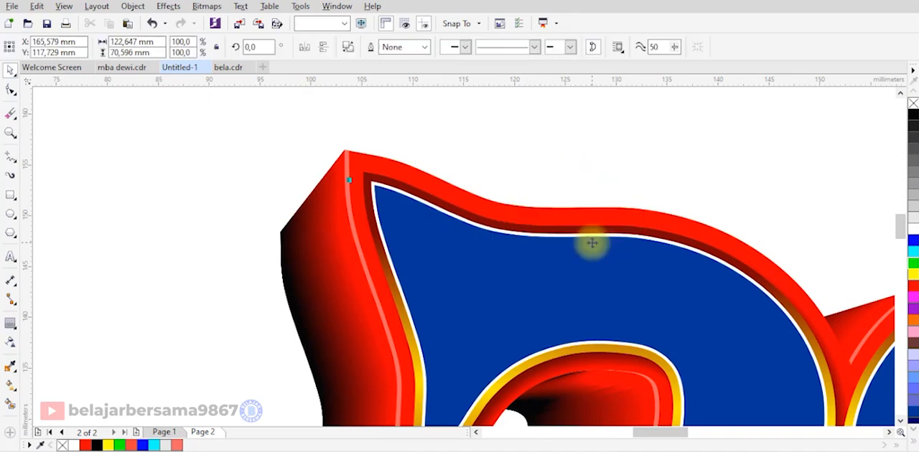
Fill the pasted duplicate with green and shift it about 0.5 mm right and 0.6 mm down, exposing a blue edge.
left_click(592, 267)
left_click(913, 263)
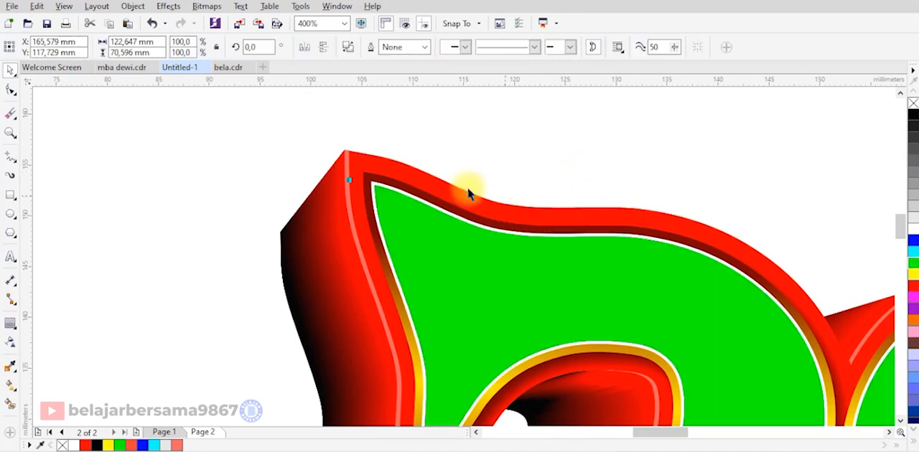
scroll(388, 196, "up", 2)
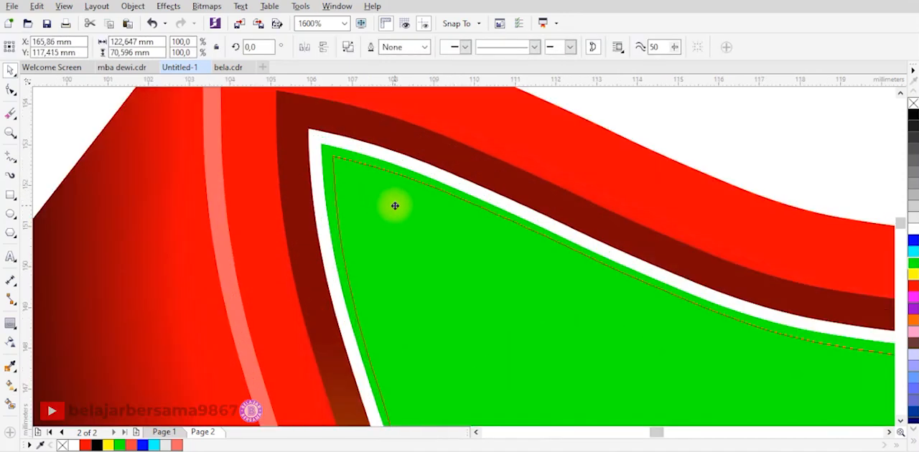
left_click_drag(395, 206, 404, 219)
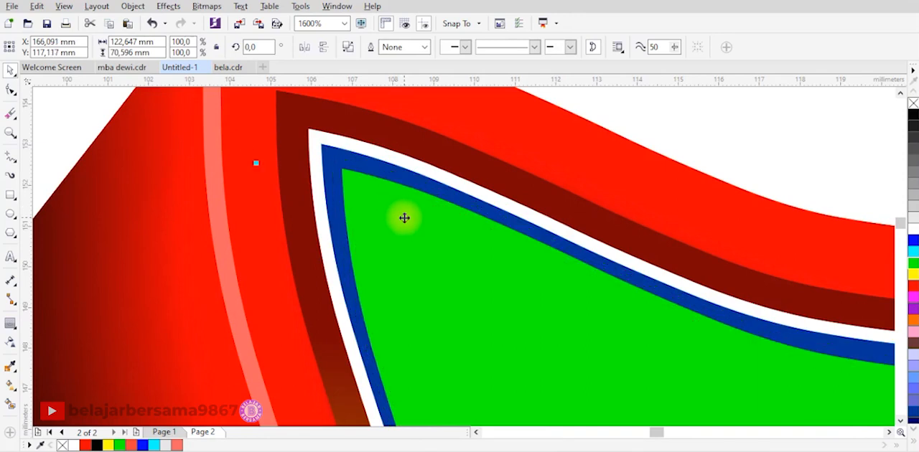
Subtract the green duplicate from the blue shape behind it to form a thin blue inner edge.
left_click(402, 180, "shift")
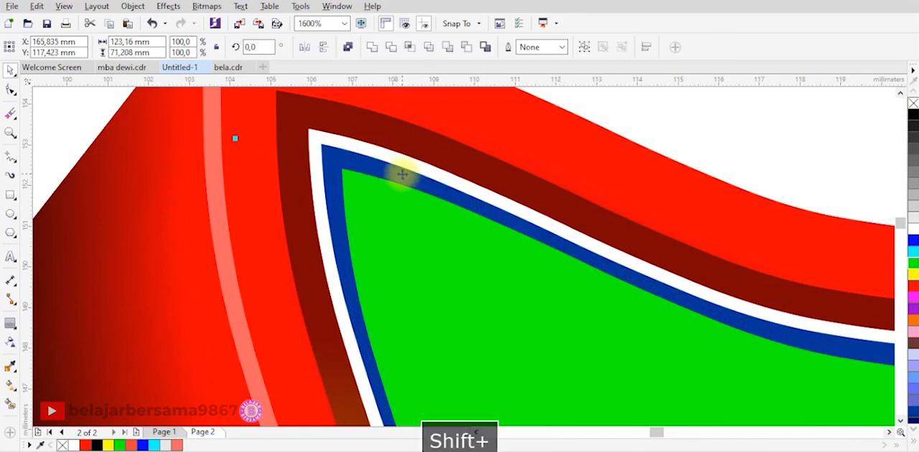
left_click(465, 48)
scroll(488, 155, "down", 2)
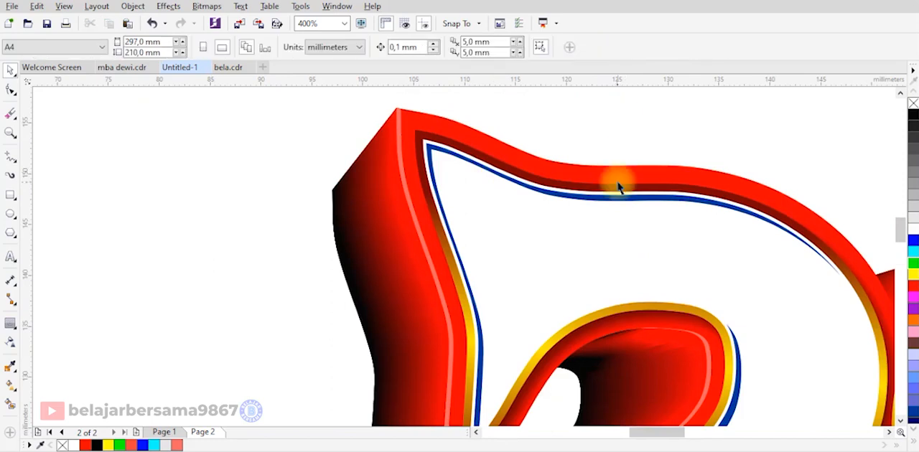
Fill the thin blue inner edge with light grey.
left_click(493, 189)
scroll(493, 188, "down", 2)
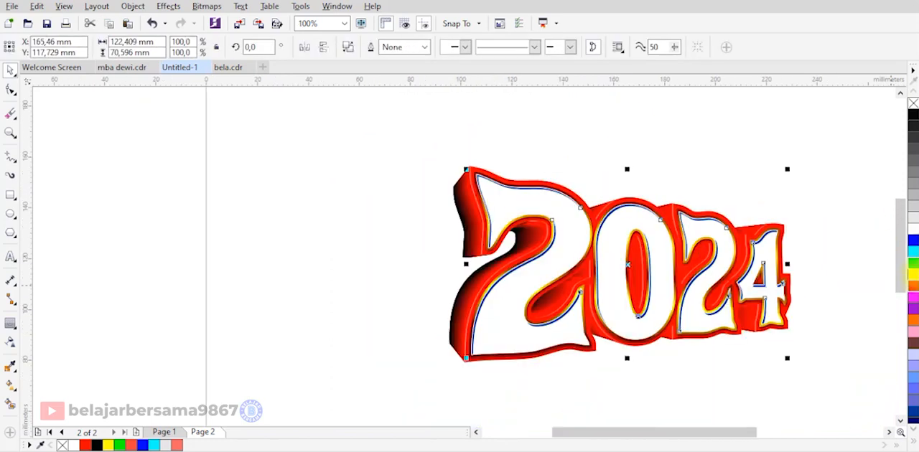
right_click(913, 224)
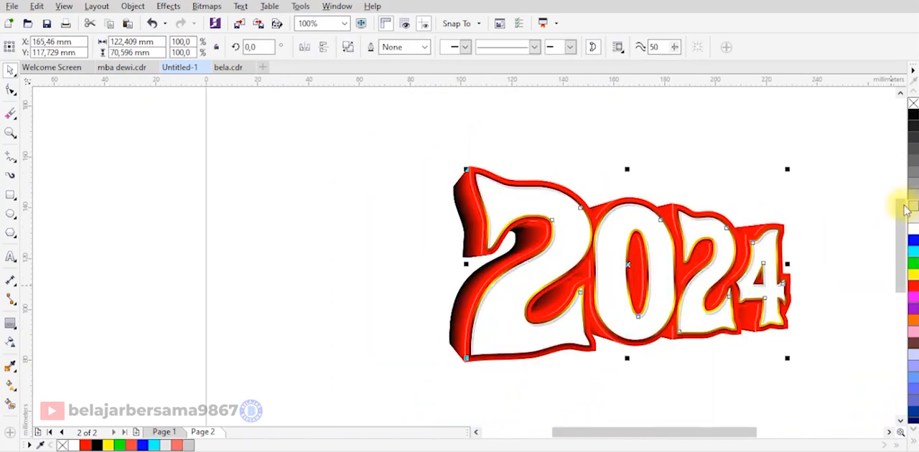
left_click(820, 216)
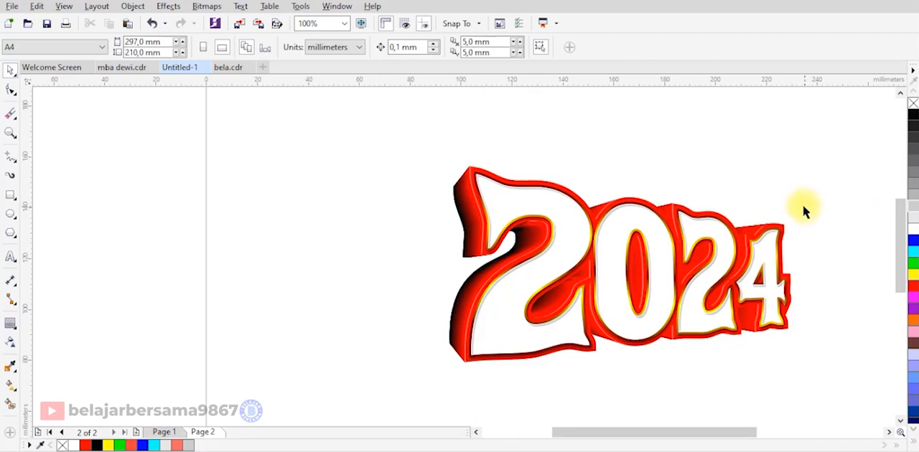
key("z")
left_click_drag(813, 162, 424, 366)
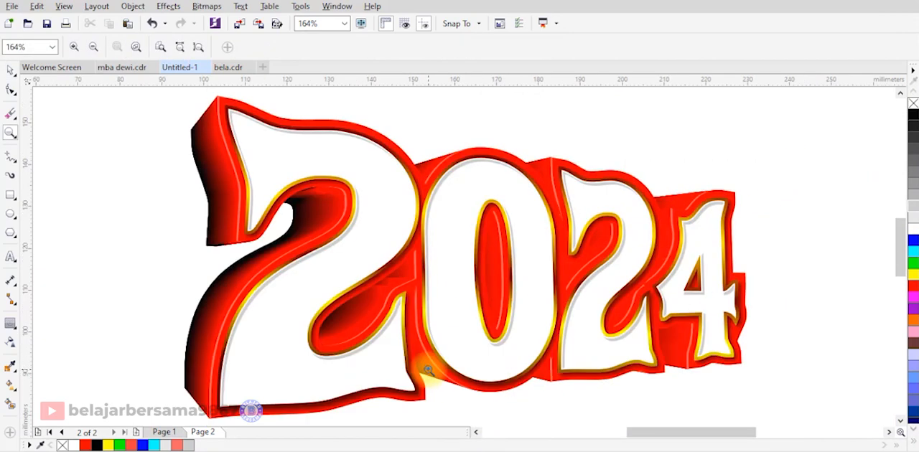
left_click(13, 71)
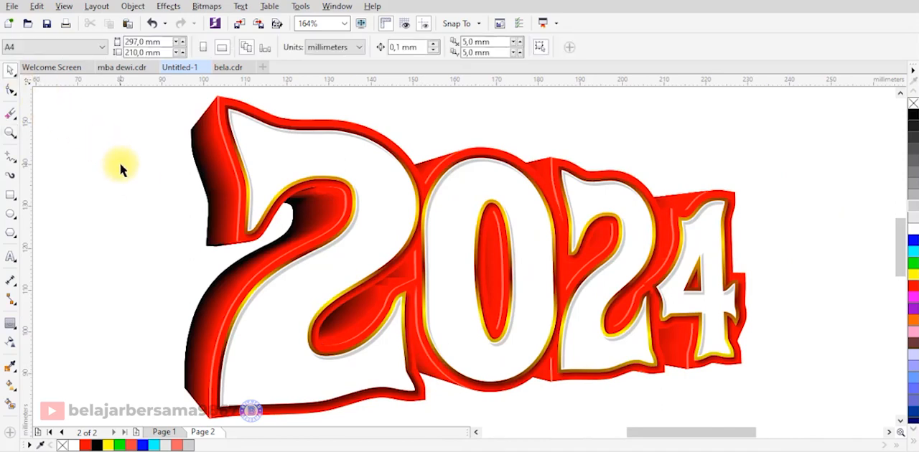